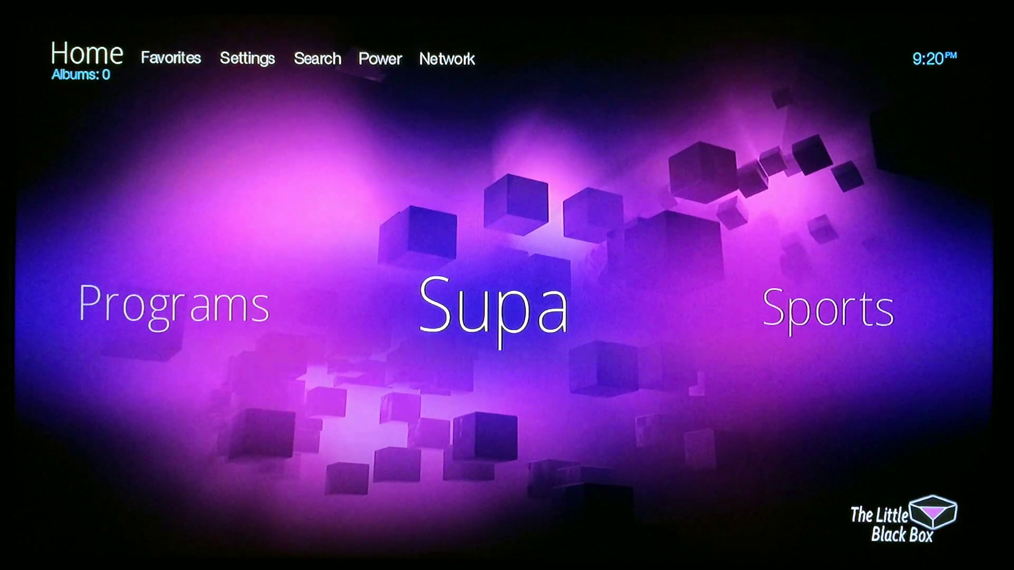
Step: Open the Shutdown Menu from the Power entry on the Home screen's top bar
key(Up)
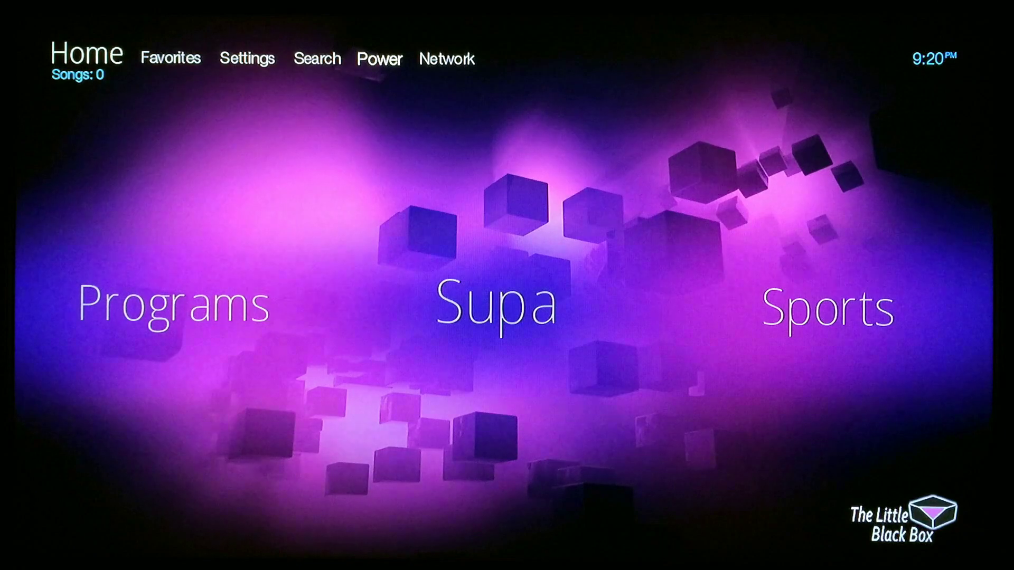
key(Return)
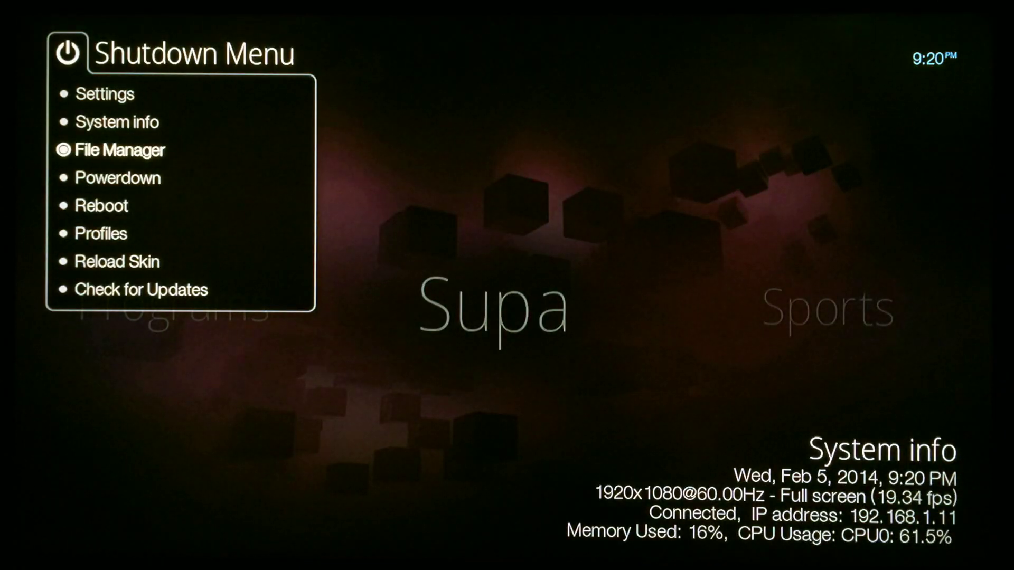
key(Return)
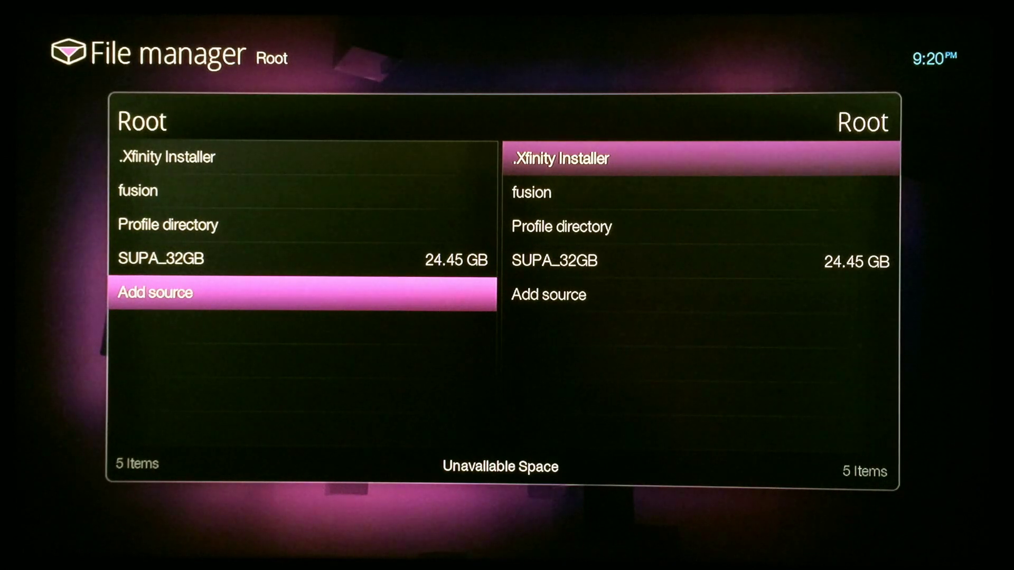
key(Return)
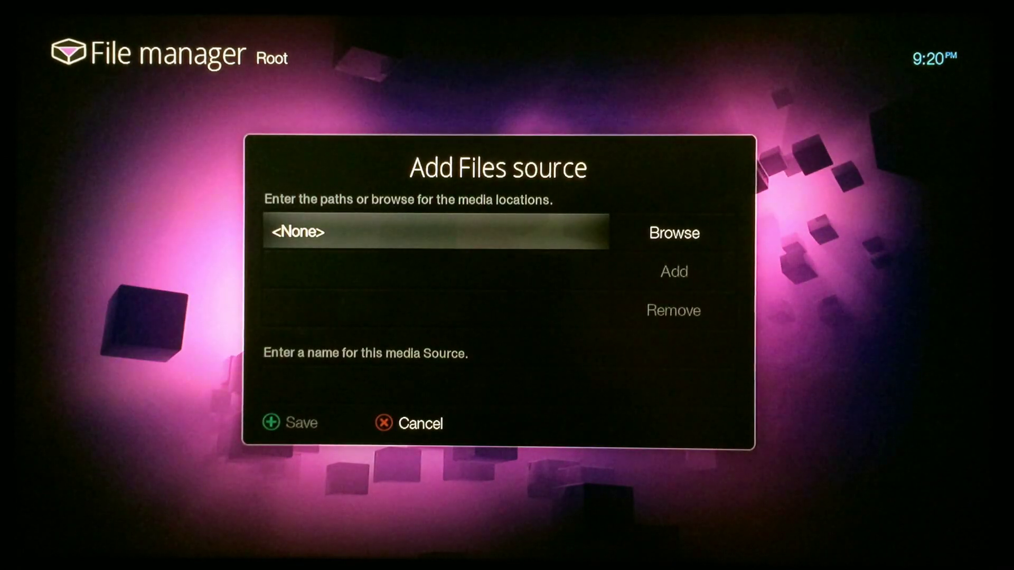
key(Return)
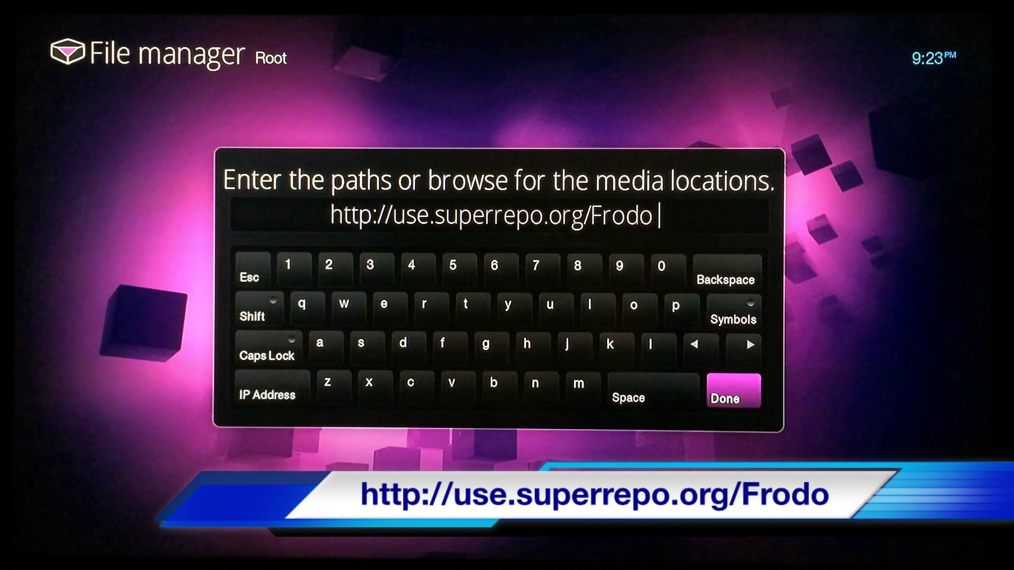
key(Return)
Step: Rename the new source from 'Frodo' to 'Supa Repo' and save it
key(Down)
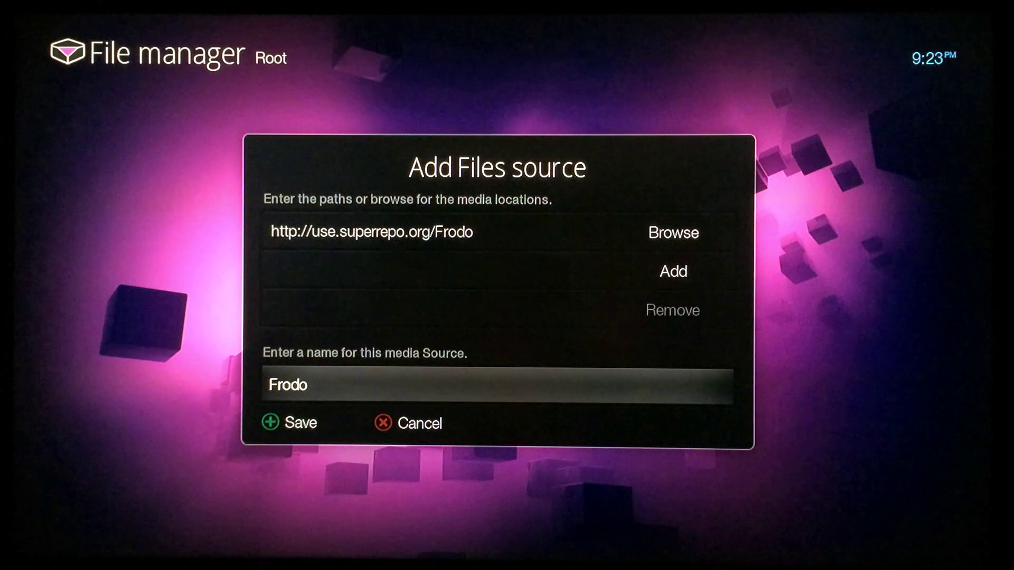
key(Return)
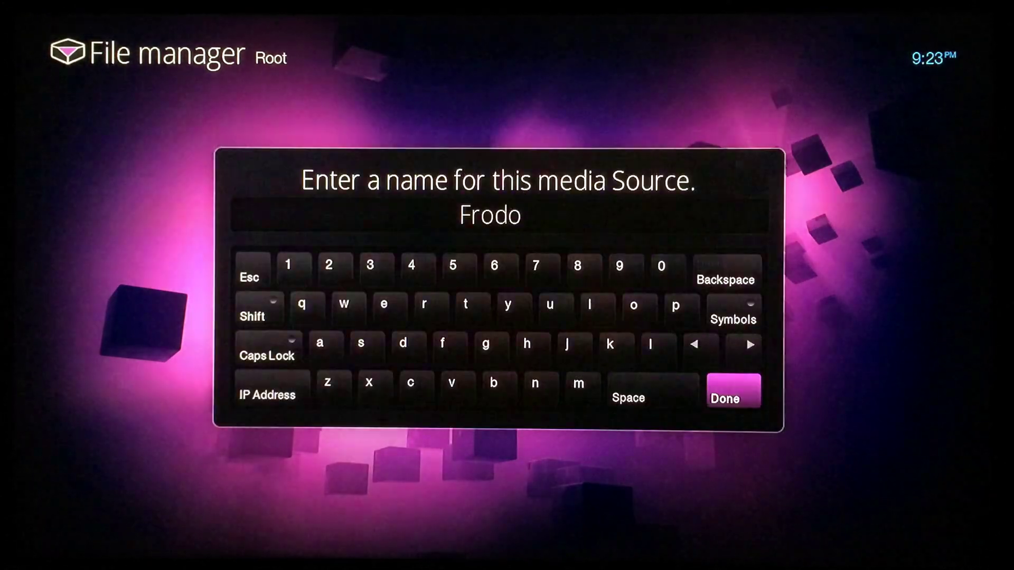
key(Up)
key(Up)
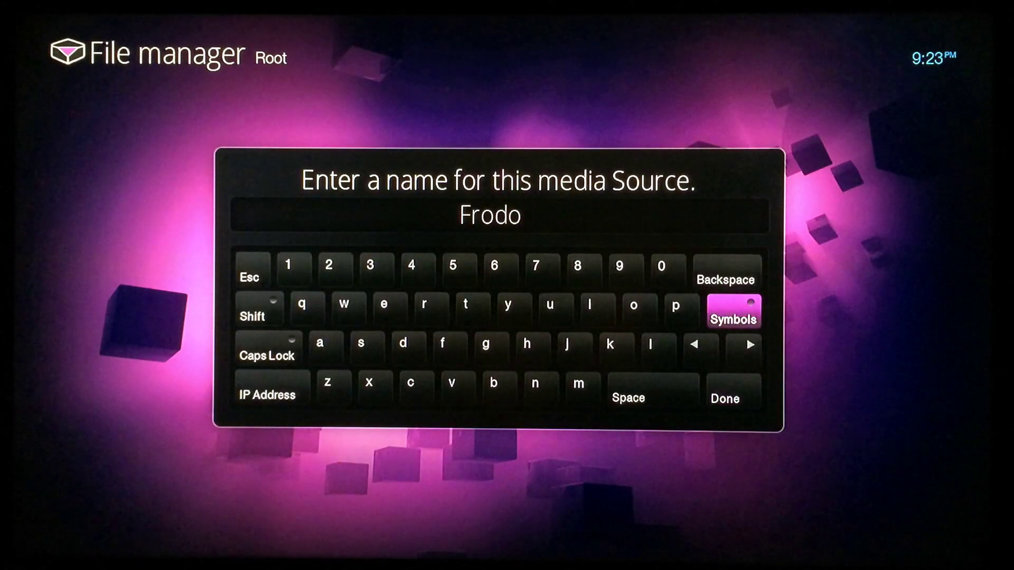
key(Up)
key(Return)
key(Return)
key(Return)
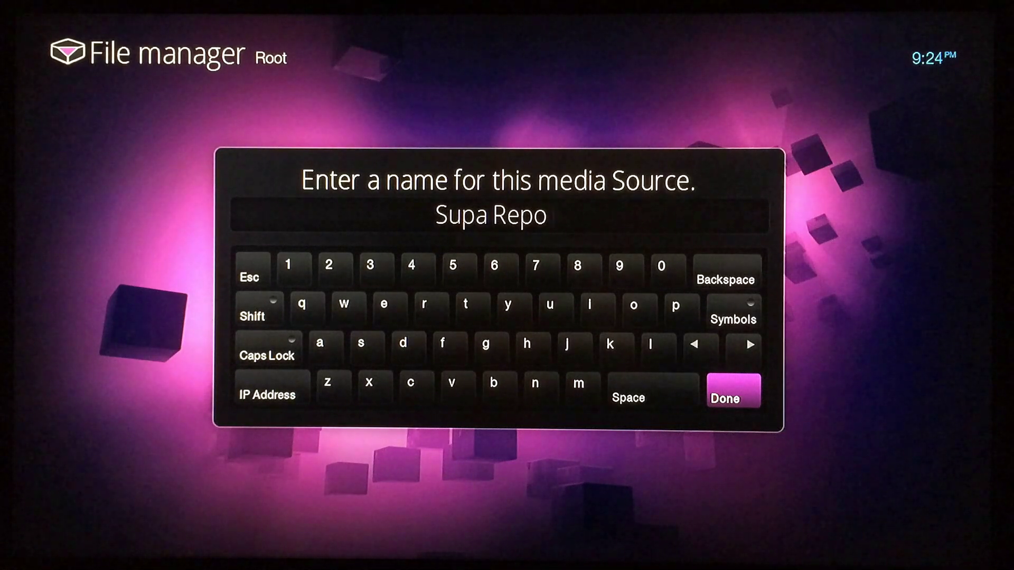
key(Return)
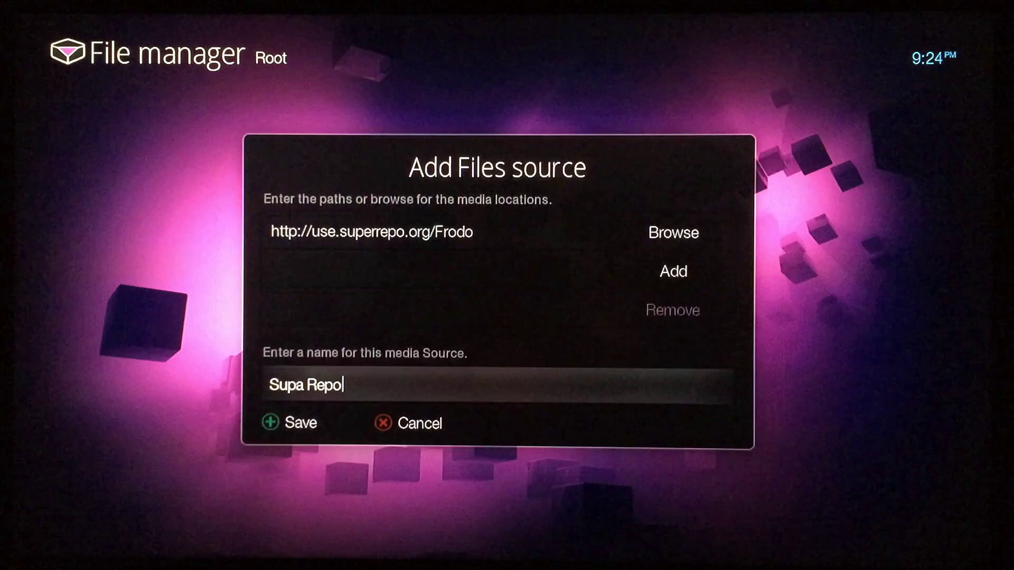
click(294, 422)
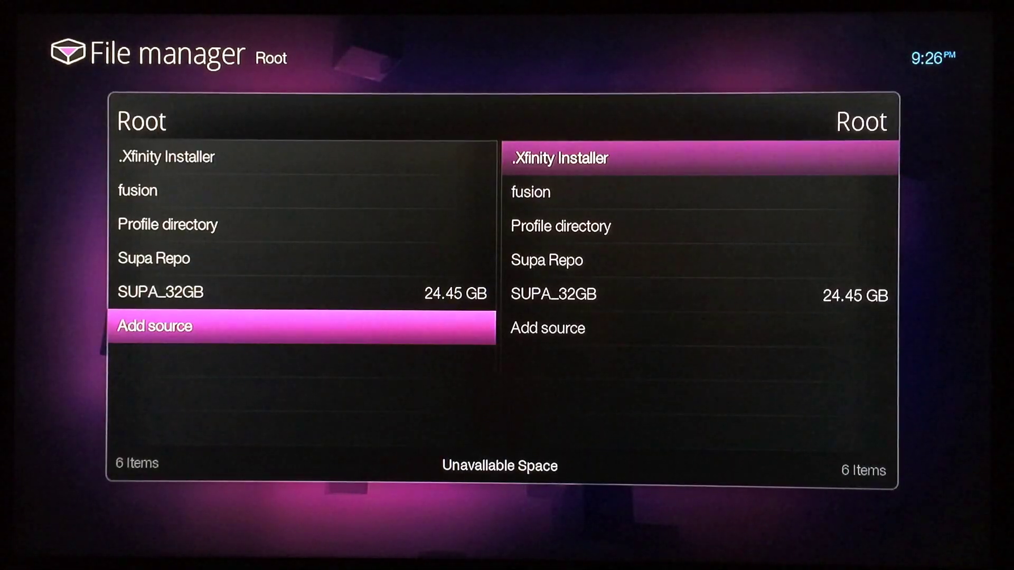
Step: Return to Home and go to Settings > Add-ons
key(Escape)
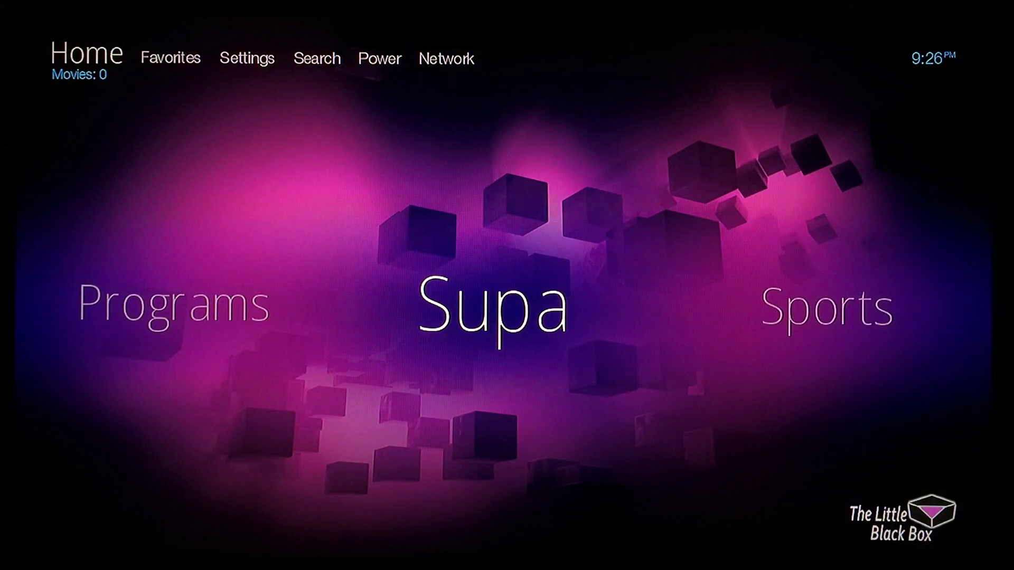
key(Up)
key(Left)
key(Left)
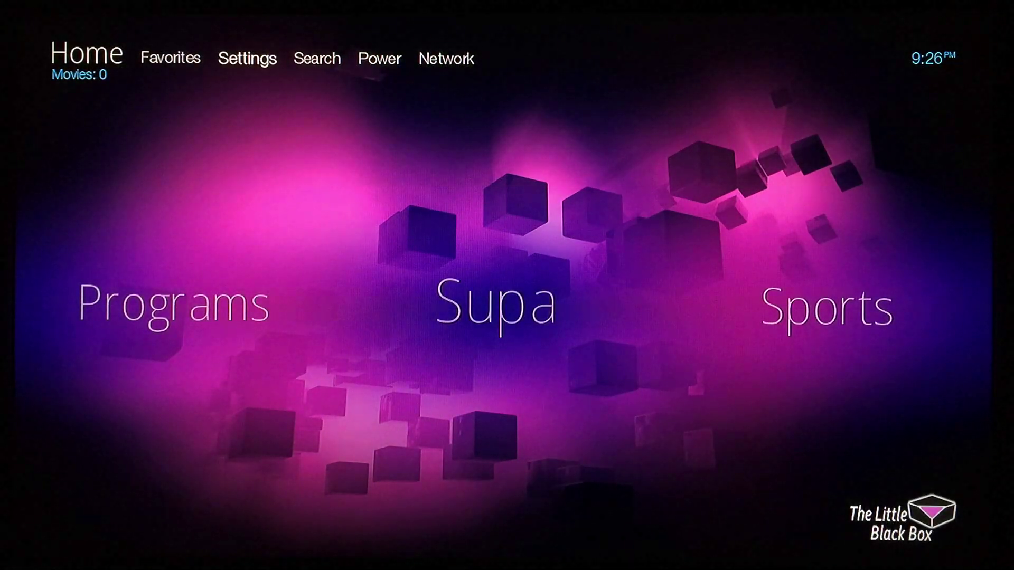
key(Return)
key(Down)
key(Return)
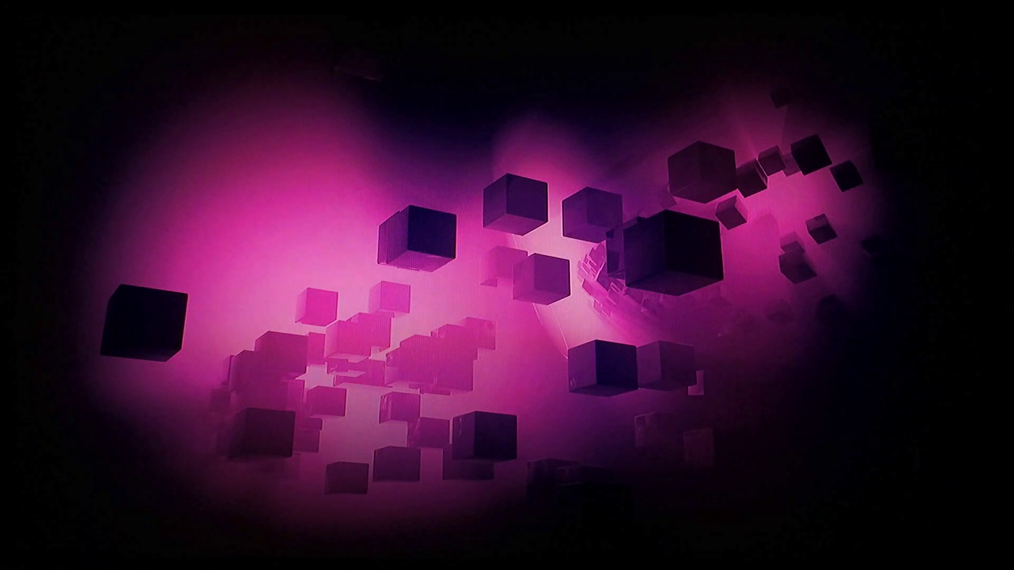
Step: Open Install from zip file and browse into the Supa Repo source
key(Right)
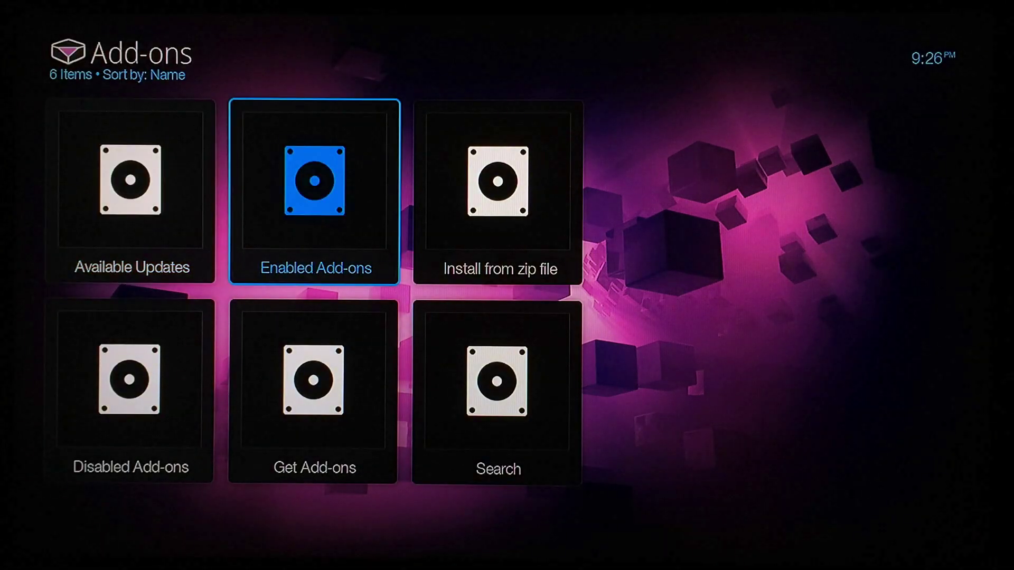
key(Right)
key(Return)
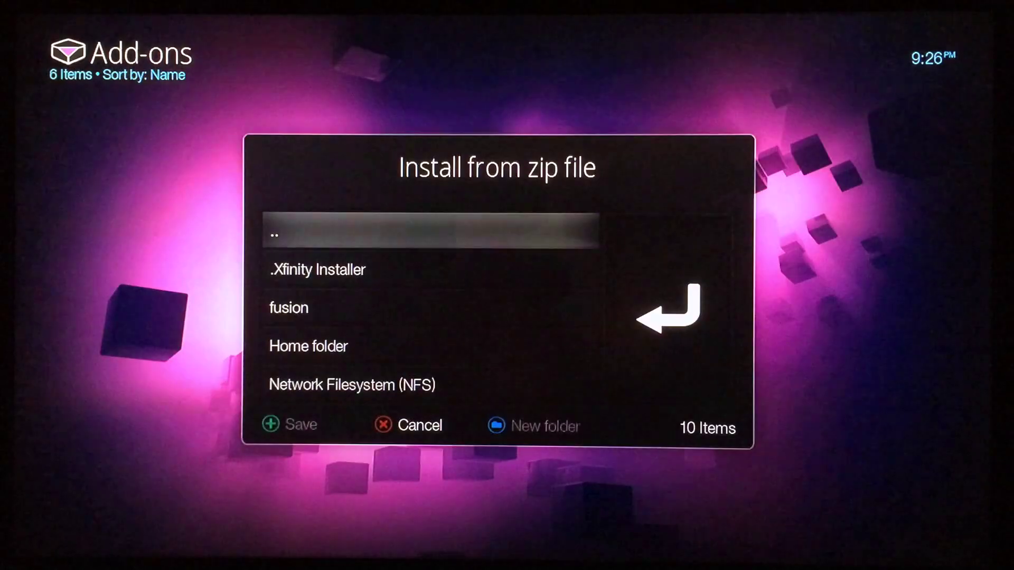
key(Down)
key(Down)
key(Down)
key(Down)
key(Down)
key(Down)
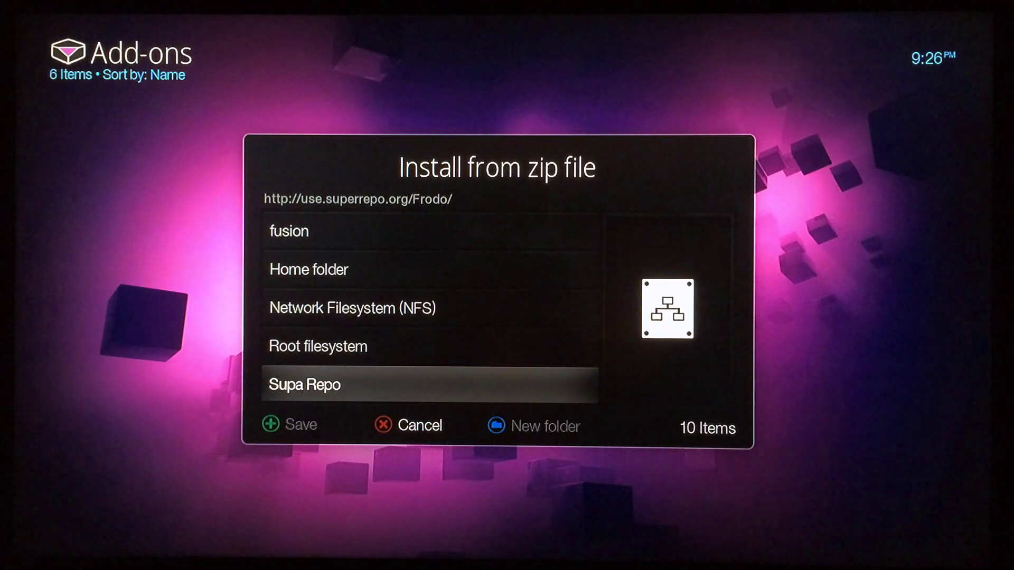
key(Return)
Step: Install repository.superrepo.org.frodo.video-0.5.0.zip from the Repositories folder
key(Down)
key(Down)
key(Down)
key(Down)
key(Down)
key(Down)
key(Down)
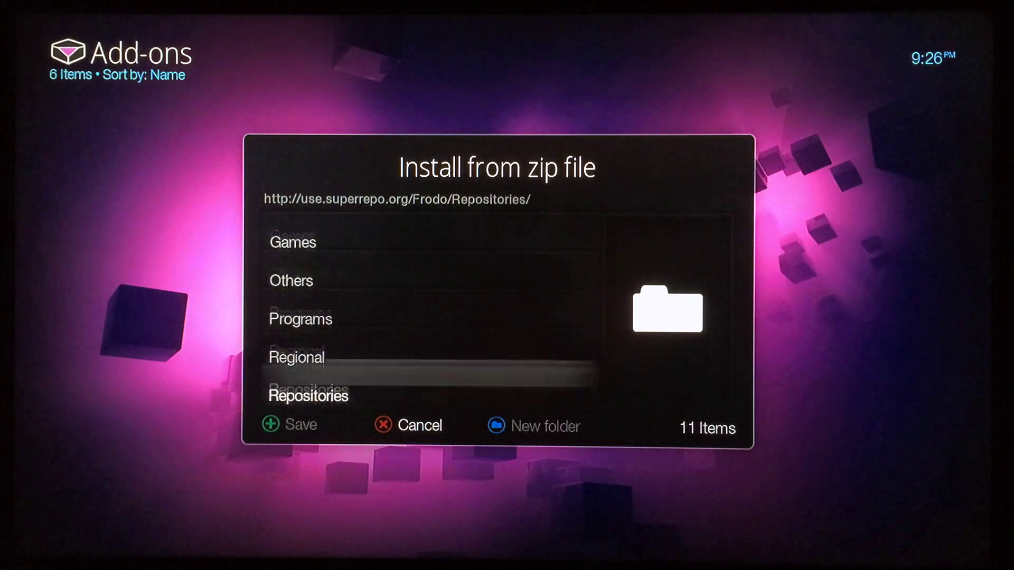
key(Down)
key(Up)
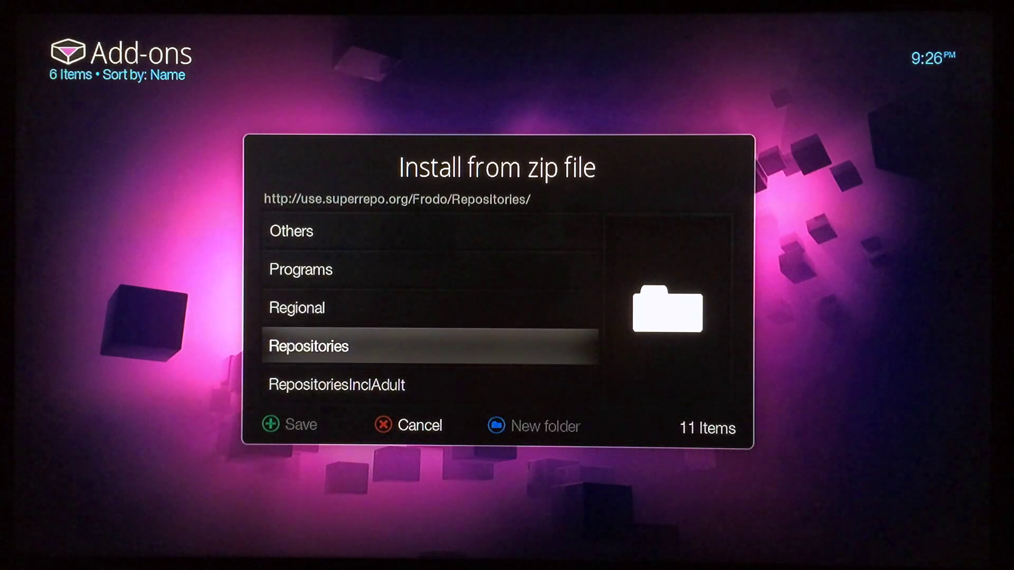
key(Return)
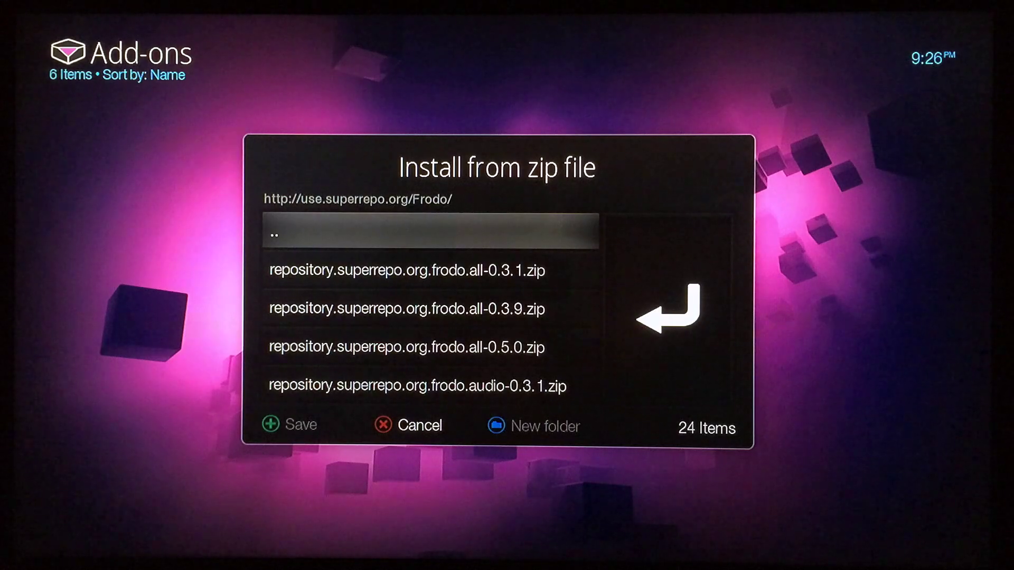
key(Down)
key(Down)
key(Down)
key(Down)
key(Down)
key(Down)
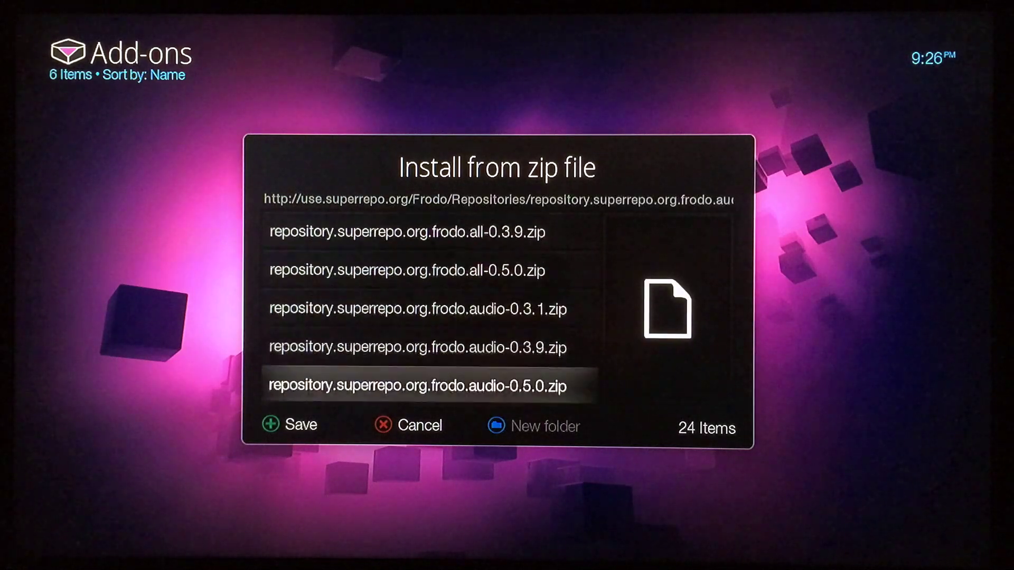
key(Down)
key(Down)
key(Down)
key(Down)
key(Down)
key(Down)
key(Down)
key(Down)
key(Down)
key(Down)
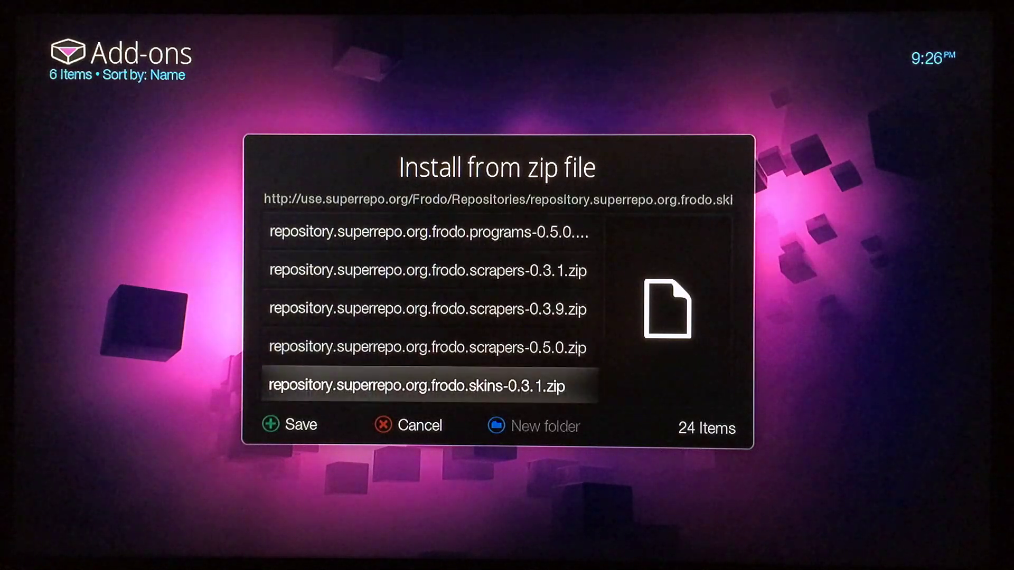
key(Down)
key(Down)
key(Down)
key(Down)
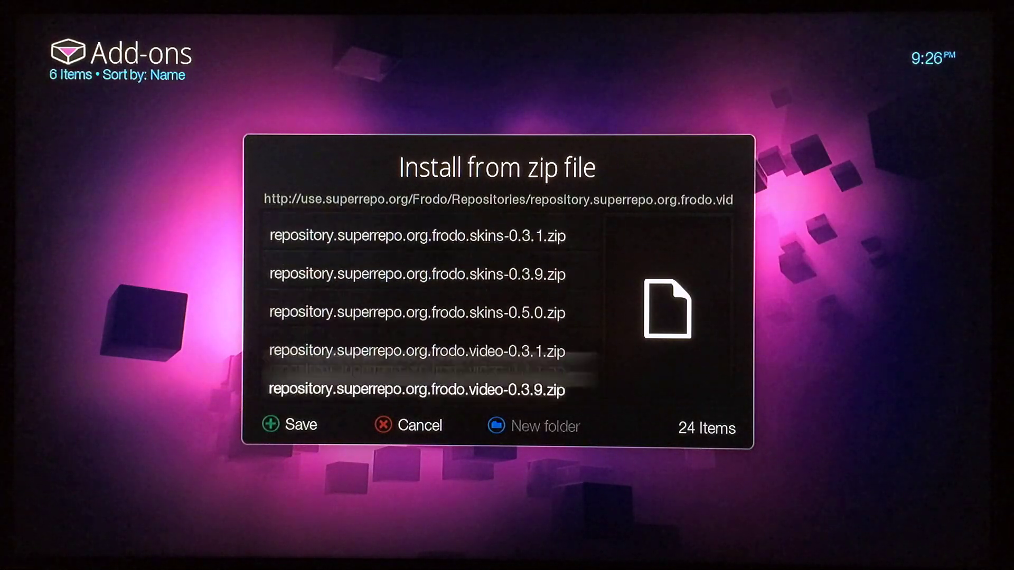
key(Down)
key(Down)
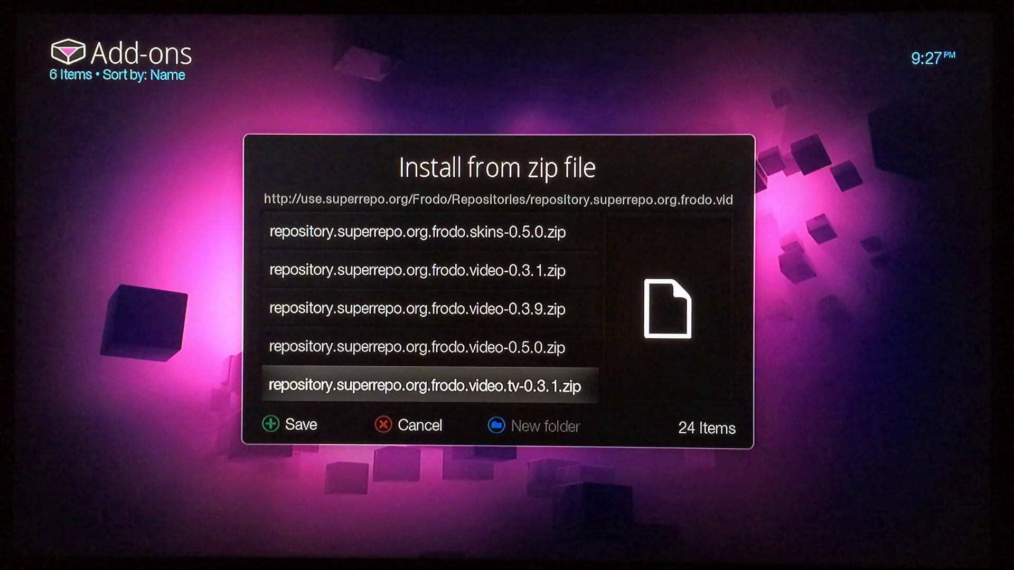
key(Up)
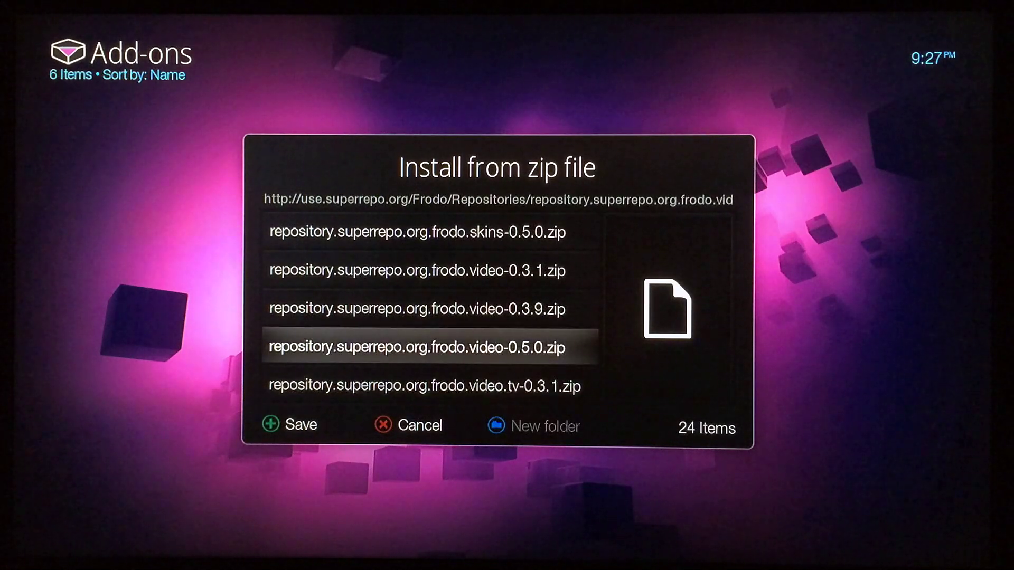
key(Return)
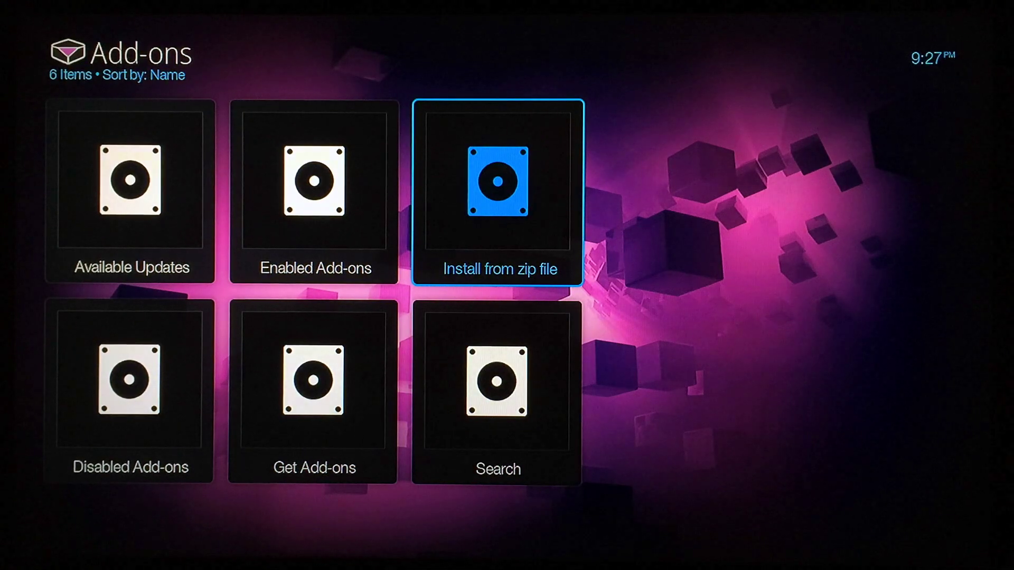
Step: Open Get Add-ons to list the 44 available add-on repositories
key(Down)
key(Left)
key(Left)
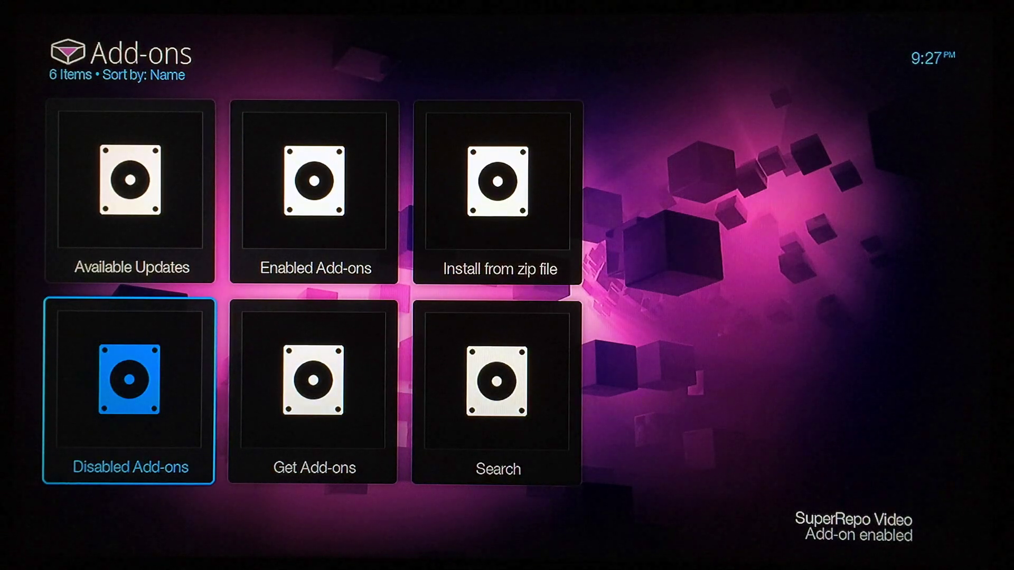
key(Up)
key(Right)
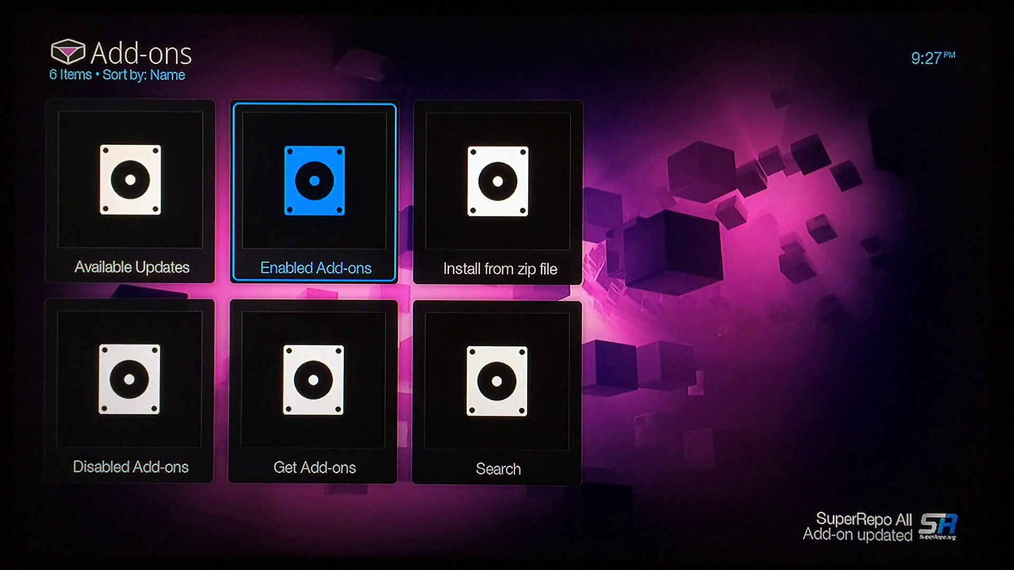
key(Down)
key(Return)
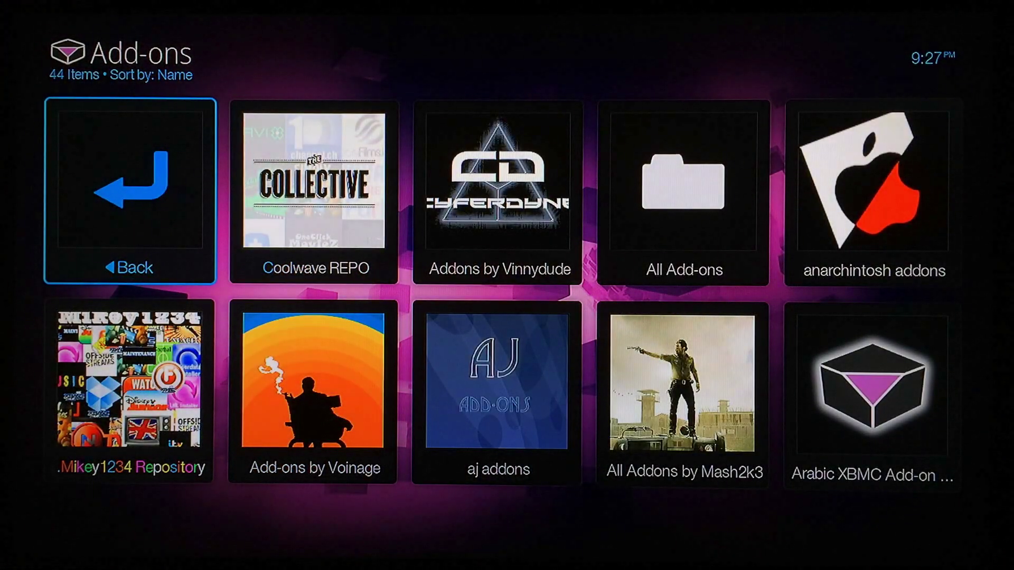
Step: Highlight SuperRepo Video and open its context menu with the C key
key(Left)
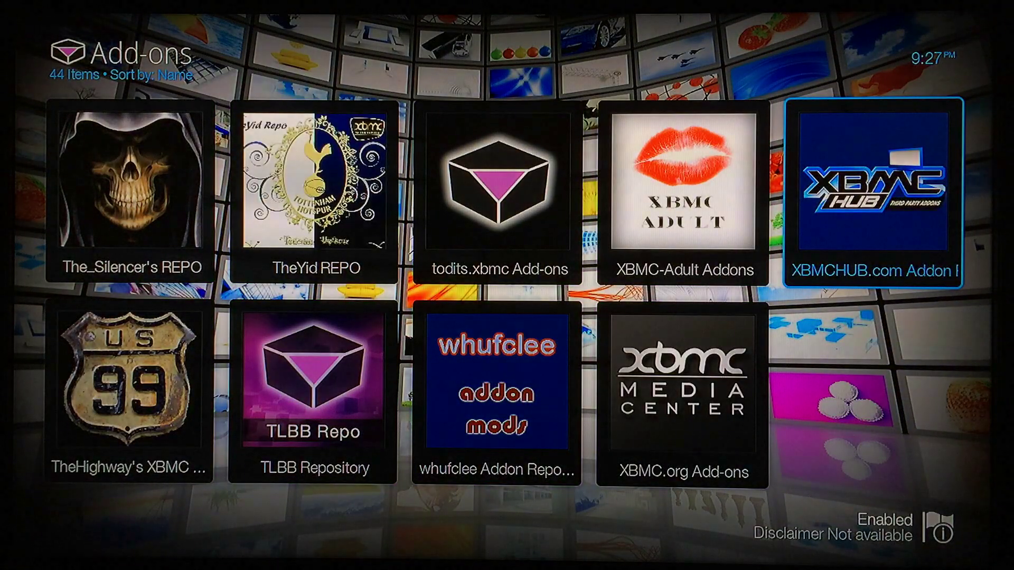
key(Left)
key(Left)
key(Left)
key(Left)
key(Left)
key(Left)
key(Left)
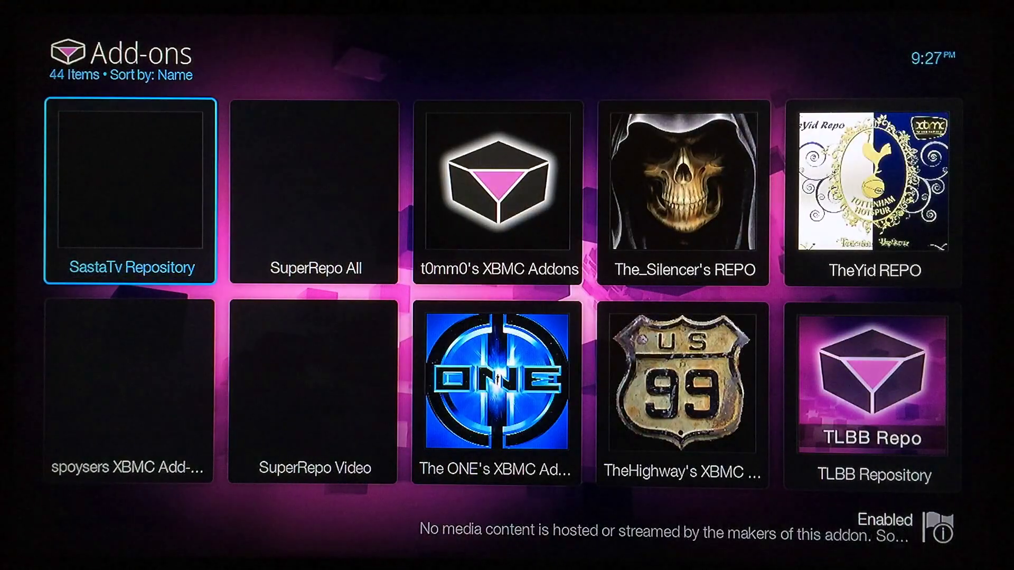
key(Right)
key(Down)
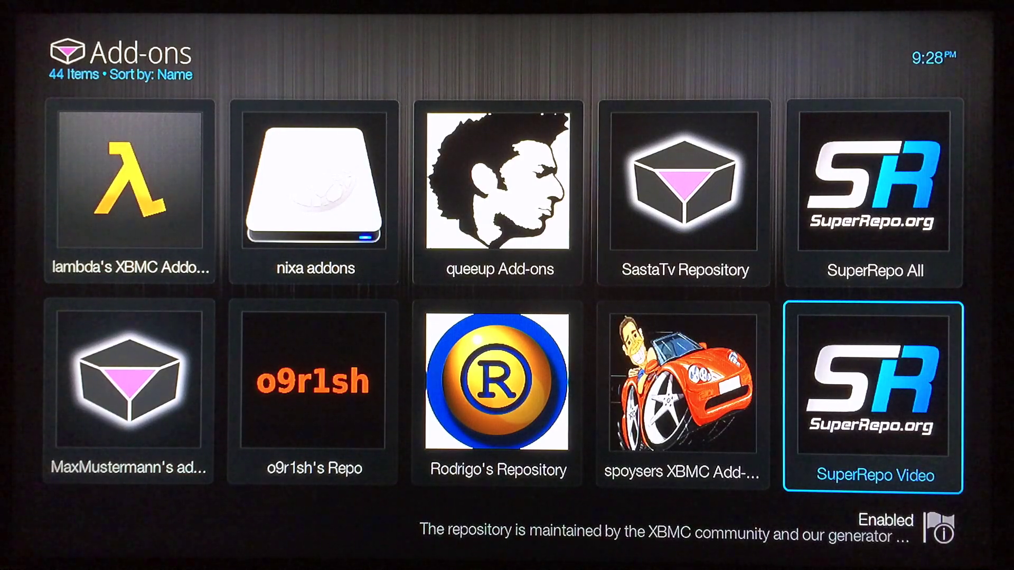
key(c)
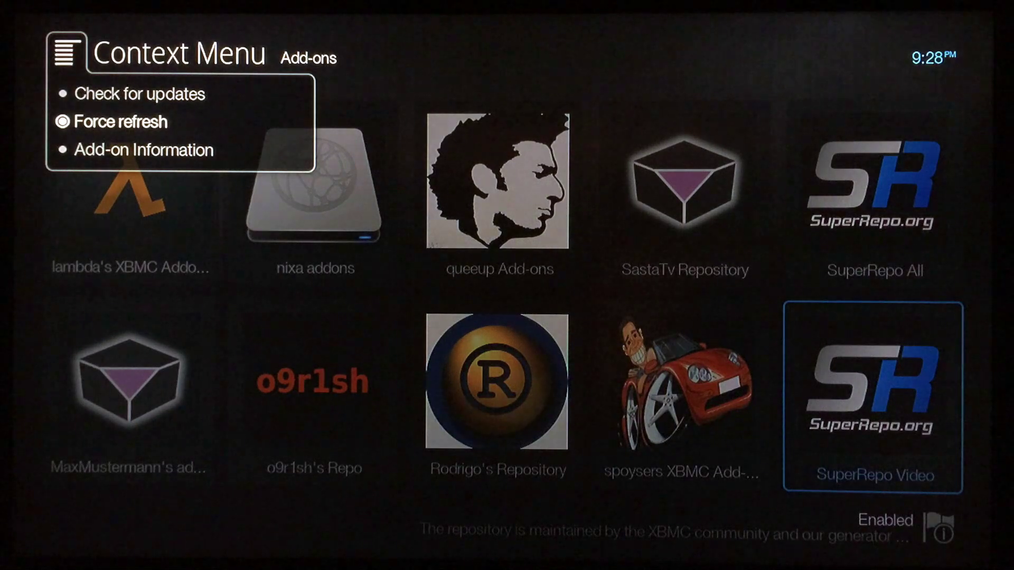
Step: Force-refresh SuperRepo Video from its context menu and reselect it in the repository list
key(Escape)
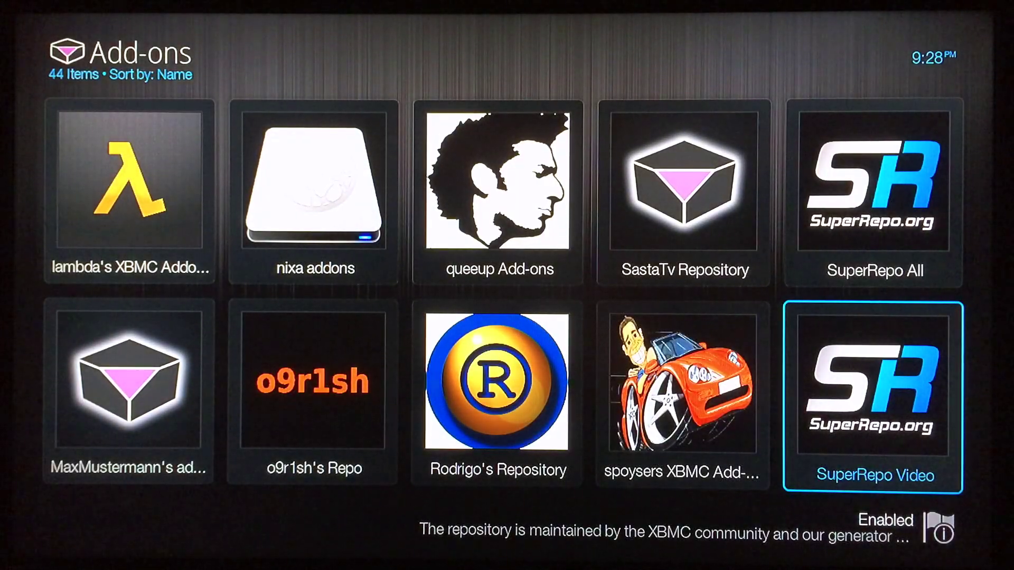
key(Left)
key(Right)
key(Right)
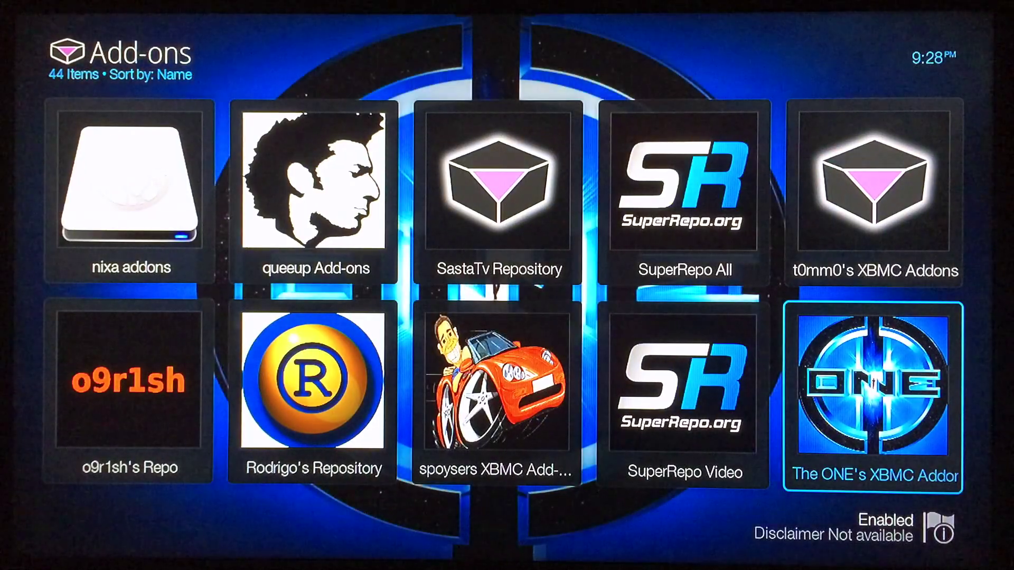
key(Left)
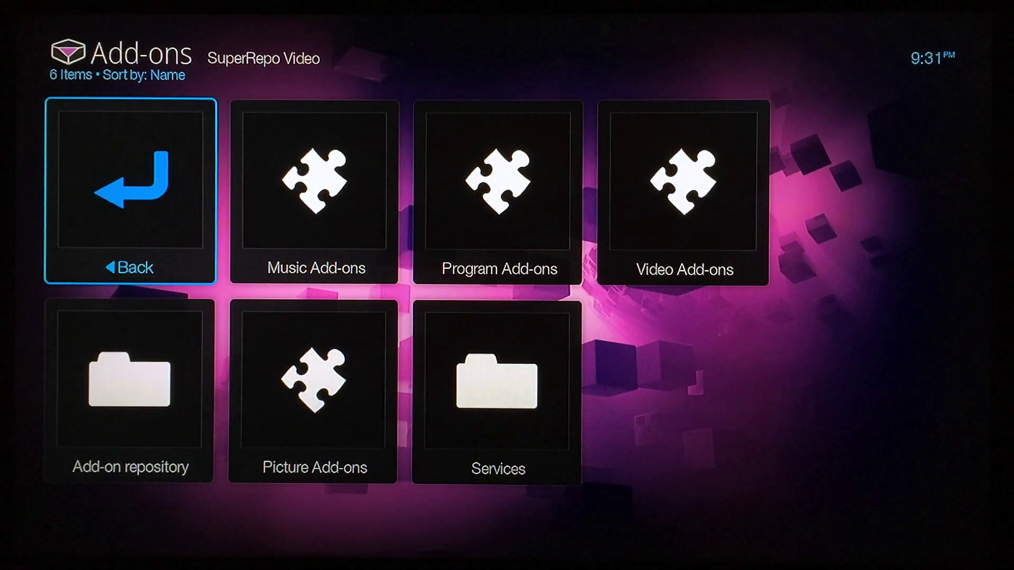
Step: Open the Video Add-ons category of the SuperRepo Video repository
key(Down)
key(Right)
key(Right)
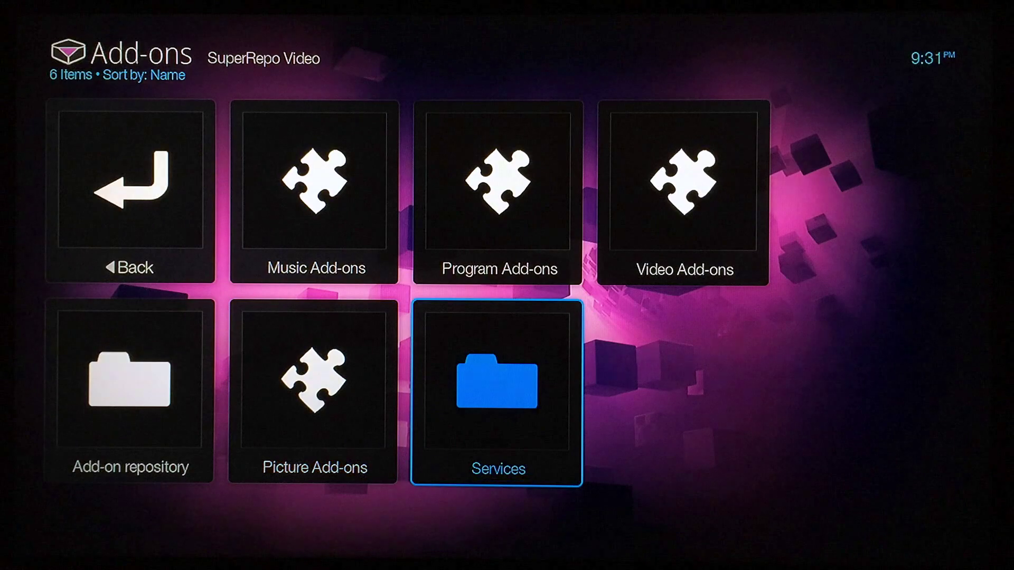
key(Up)
key(Left)
key(Right)
key(Right)
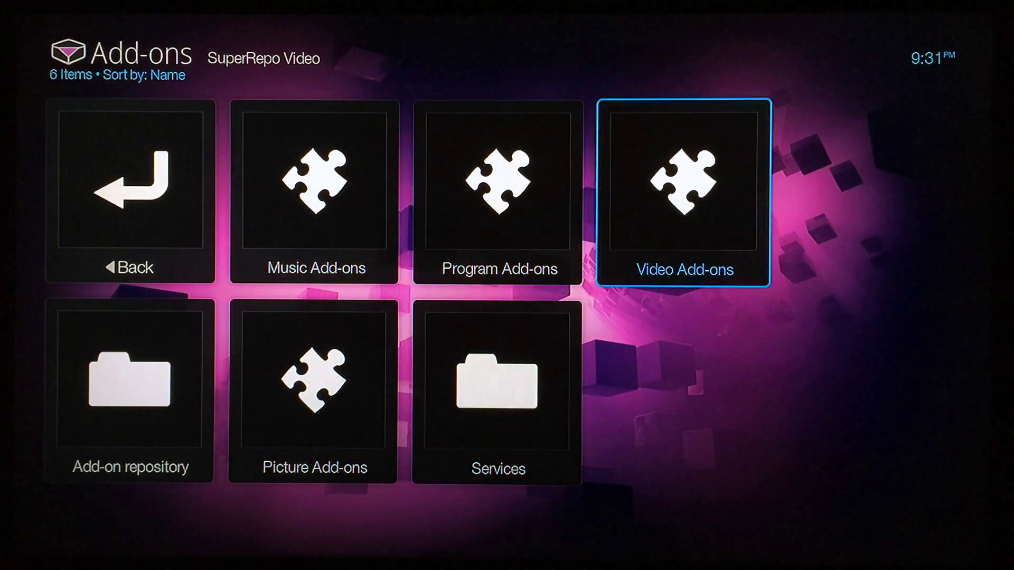
key(Return)
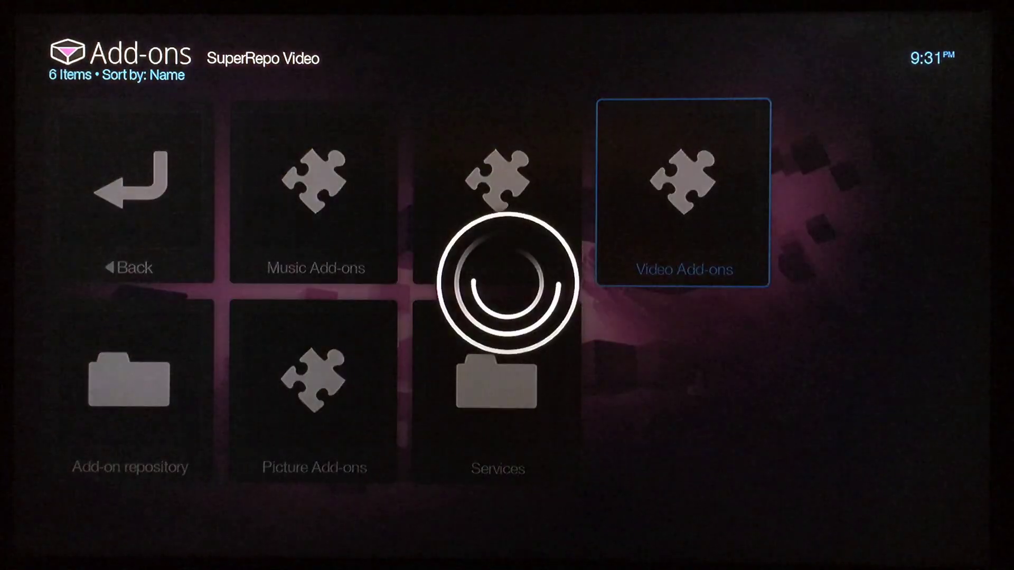
Step: Browse the 878 video add-ons alphabetically until Mash Up is focused
key(Right)
key(Right)
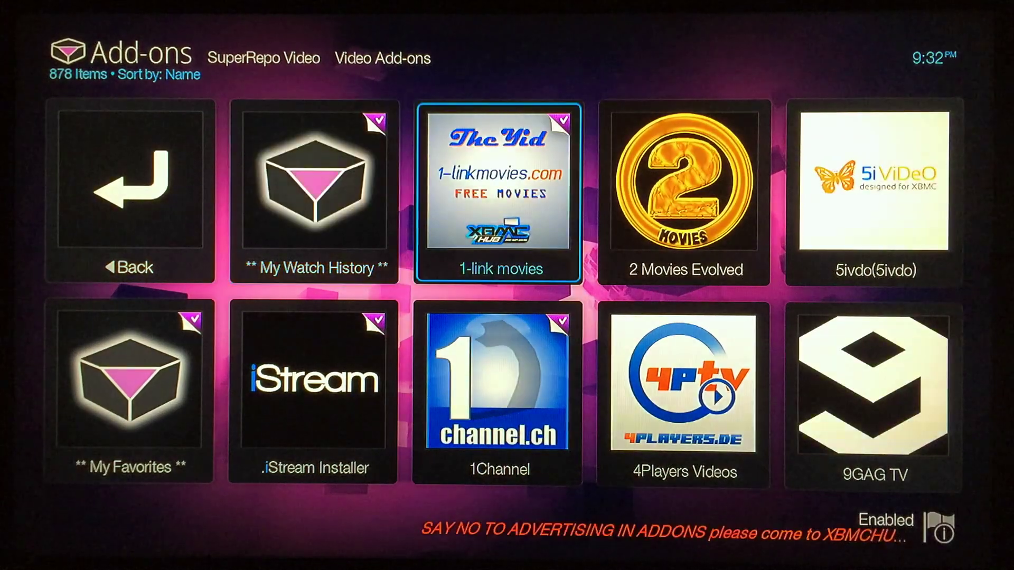
key(Down)
key(Right)
key(Right)
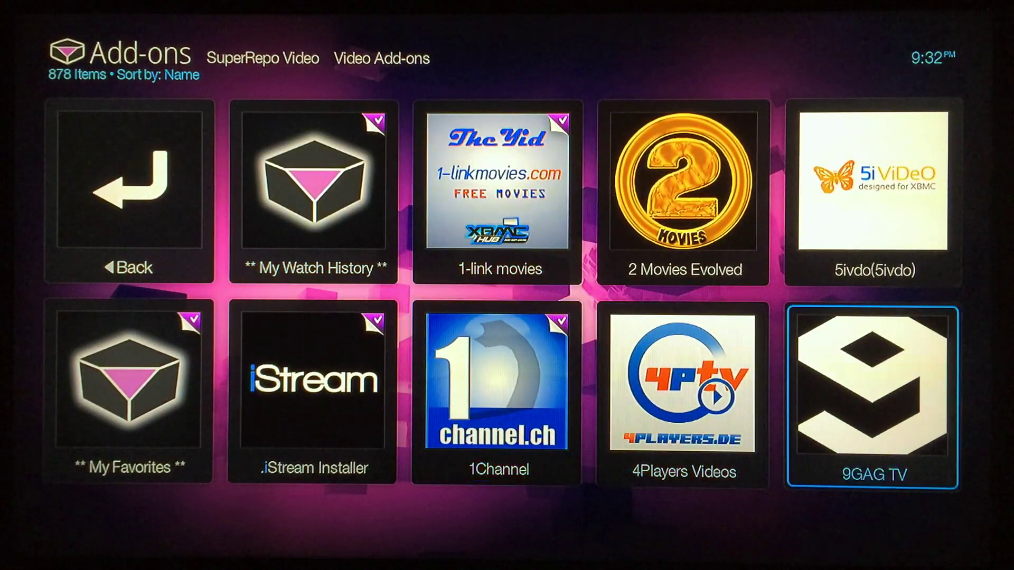
key(Right)
key(Right)
key(Right)
key(Right)
key(Right)
key(Right)
key(Right)
key(Right)
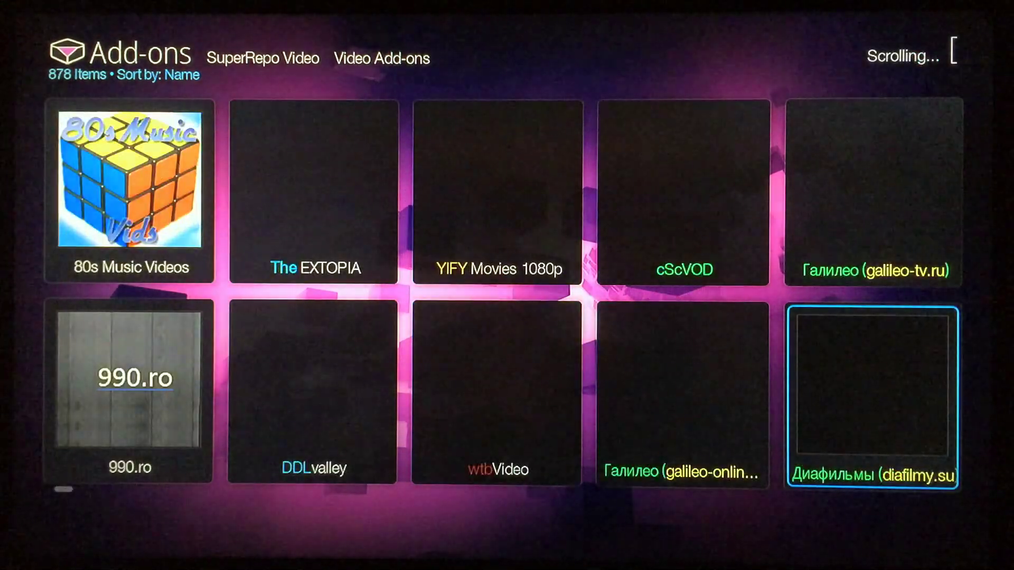
key(Right)
key(Right)
key(Right)
key(Right)
key(Right)
key(Right)
key(Right)
key(Right)
key(Right)
key(Right)
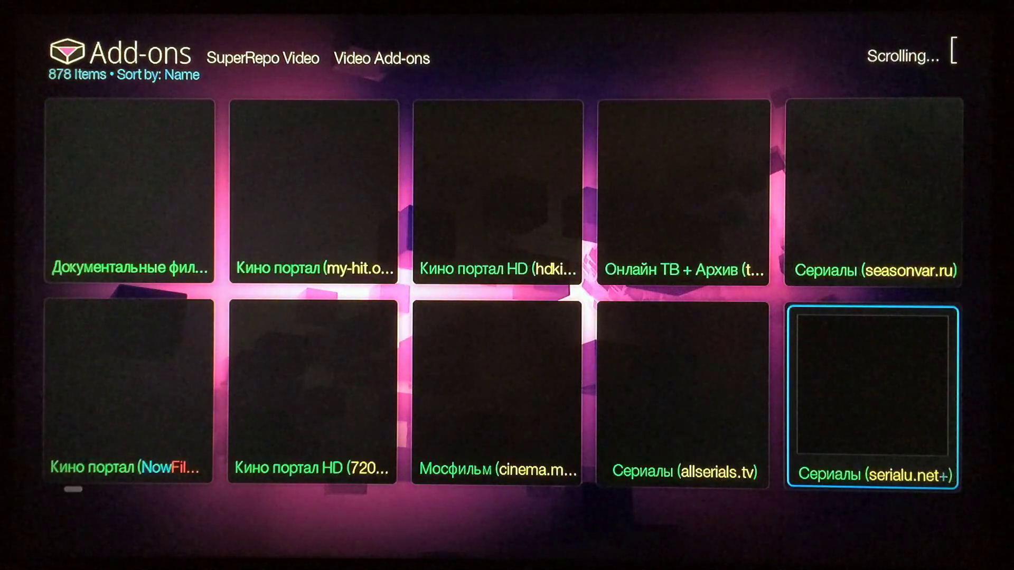
key(Right)
key(Right)
key(Right)
key(Right)
key(Right)
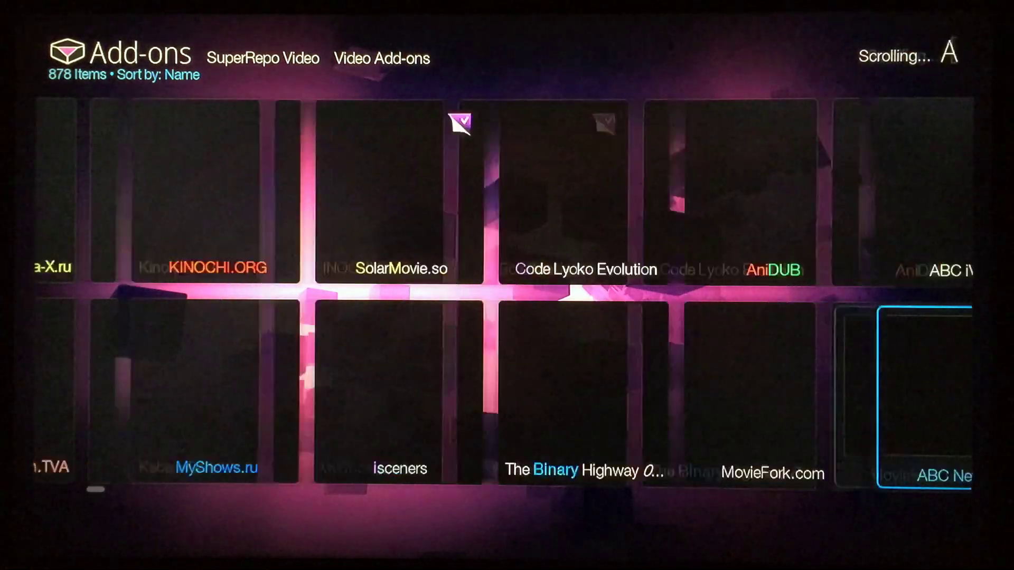
key(Right)
key(Right)
key(Right)
key(Right)
key(Right)
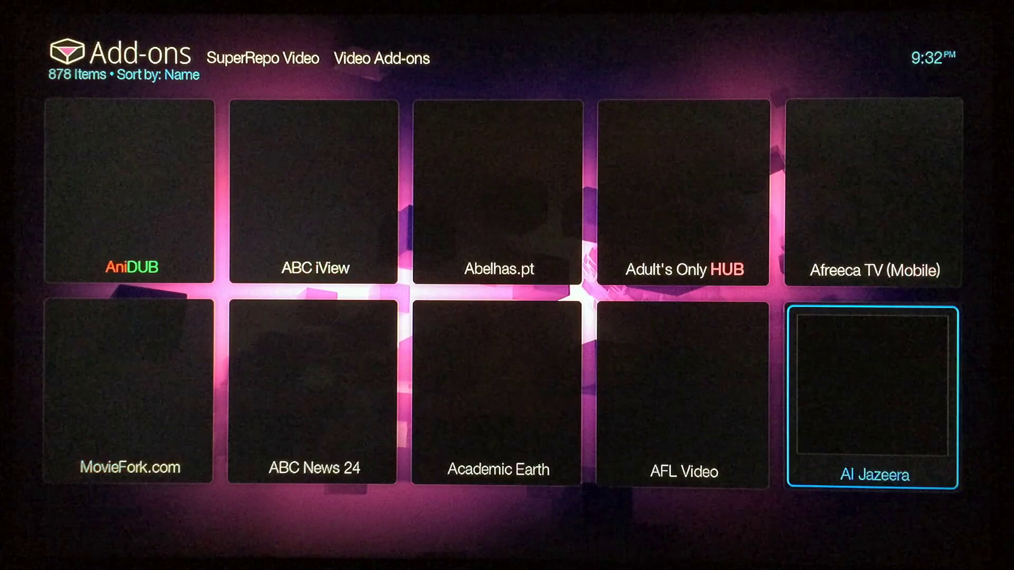
key(Right)
key(Right)
key(Right)
key(Right)
key(Right)
key(Right)
key(Right)
key(Right)
key(Right)
key(Right)
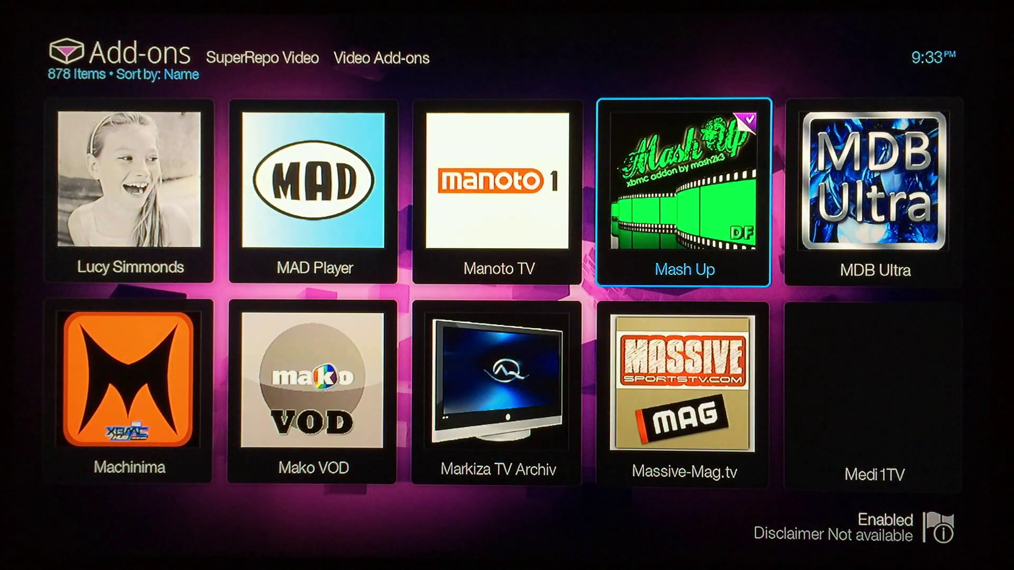
Step: View Mash Up's Add-on Info (version 1.3.9, enabled), then back out to the repository list
key(Return)
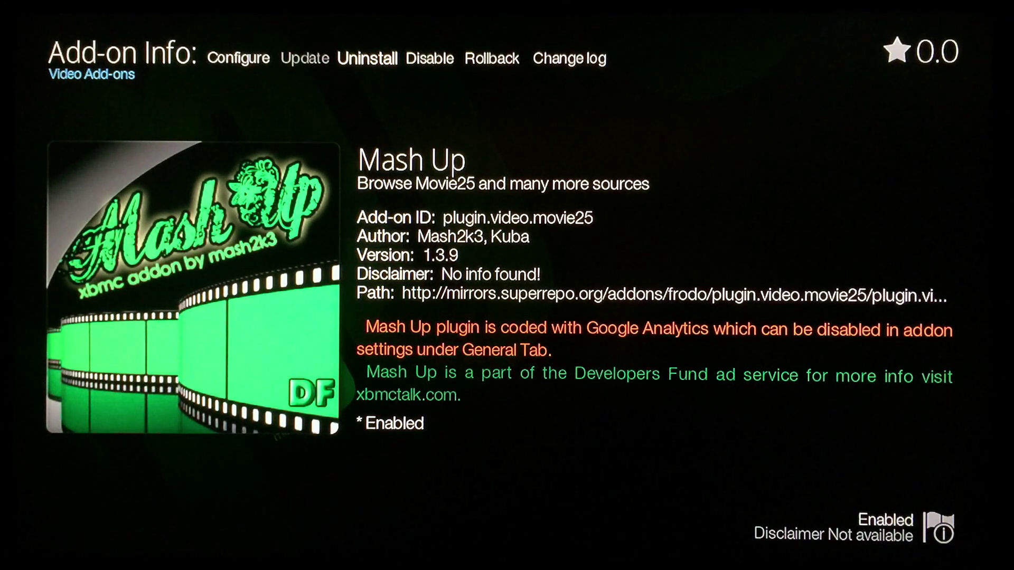
key(BackSpace)
key(BackSpace)
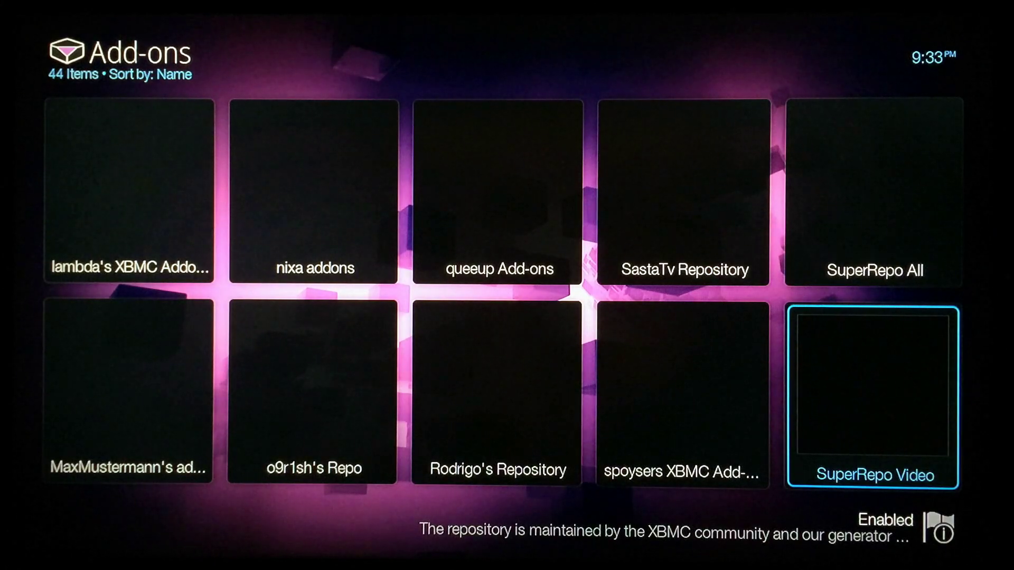
key(BackSpace)
key(BackSpace)
Step: Open Channels from Home and move through the 83 video add-ons onto Mash Up
key(Right)
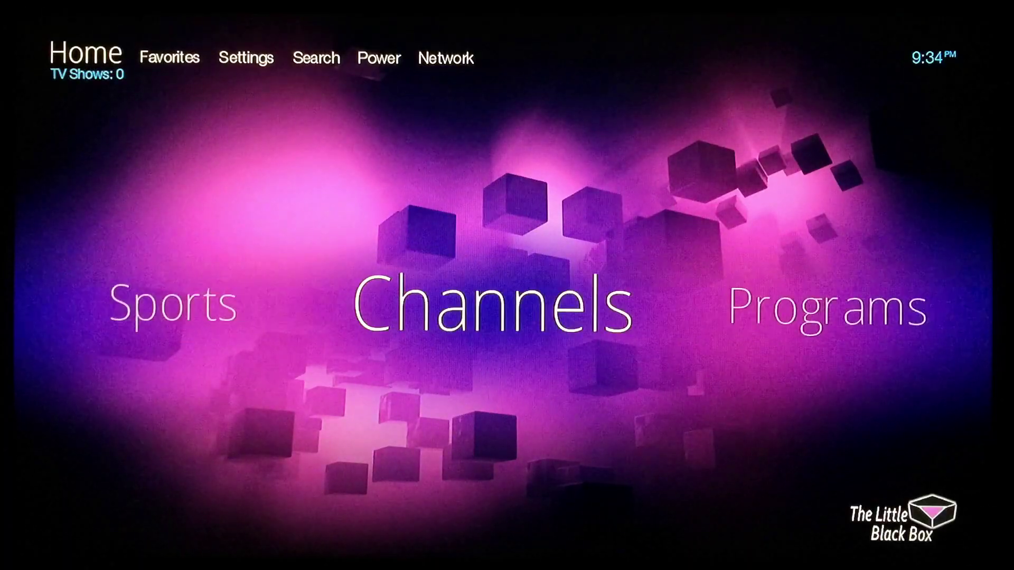
key(Return)
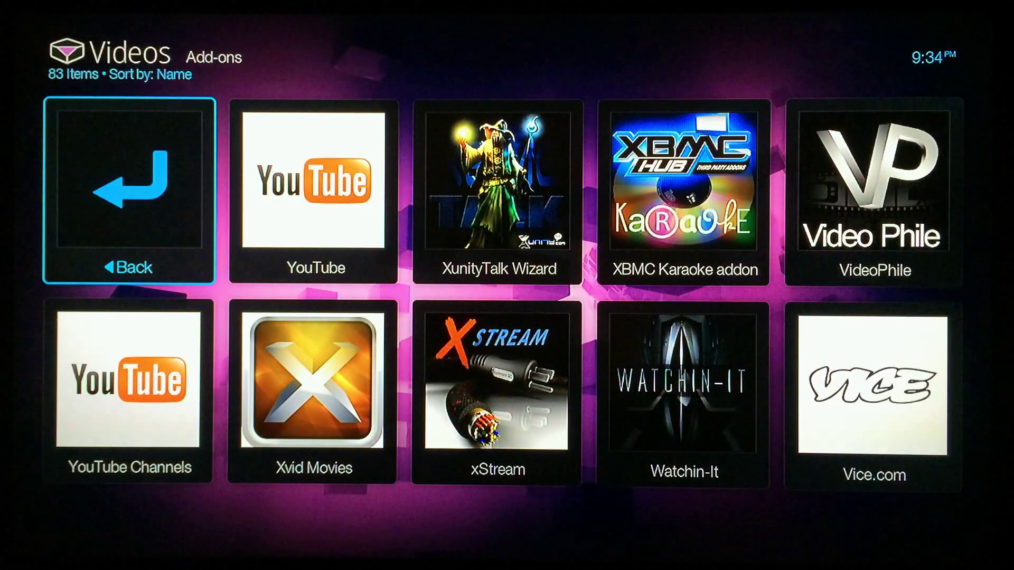
key(Down)
key(Right)
key(Left)
key(Left)
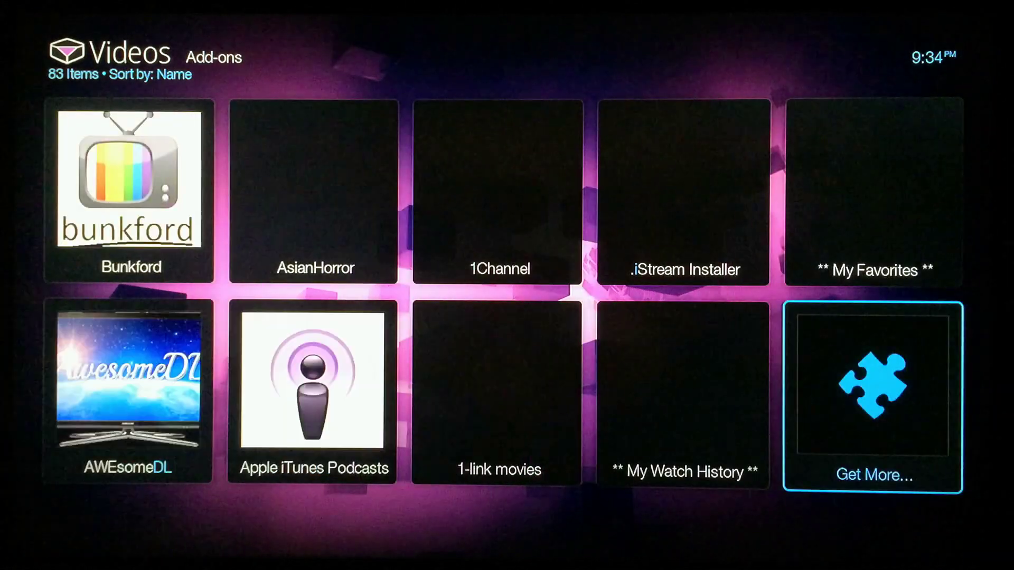
key(Left)
key(Left)
key(Left)
key(Left)
key(Left)
key(Left)
key(Left)
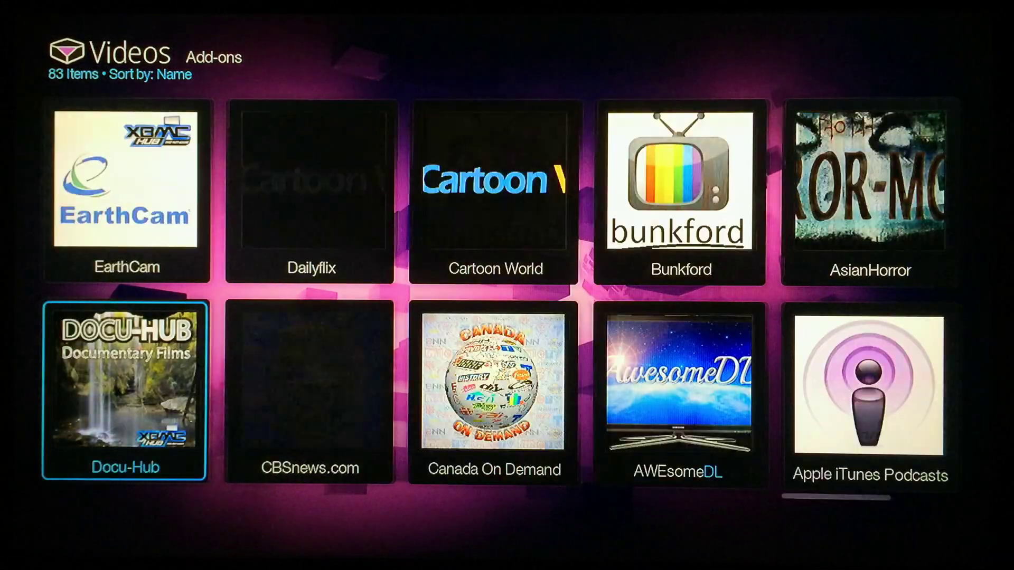
key(Left)
key(Left)
key(Left)
key(Left)
key(Left)
key(Left)
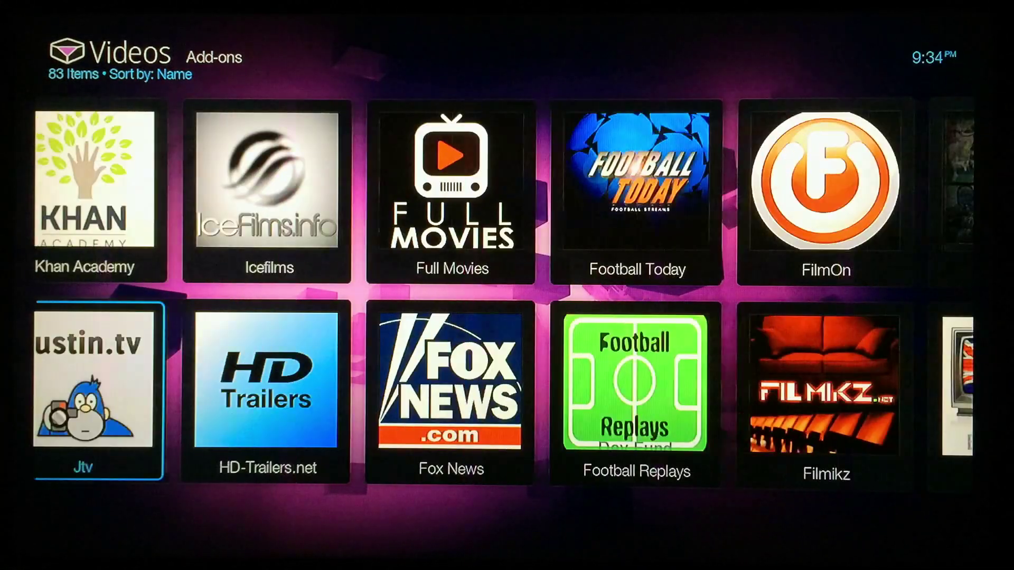
key(Left)
key(Left)
key(Right)
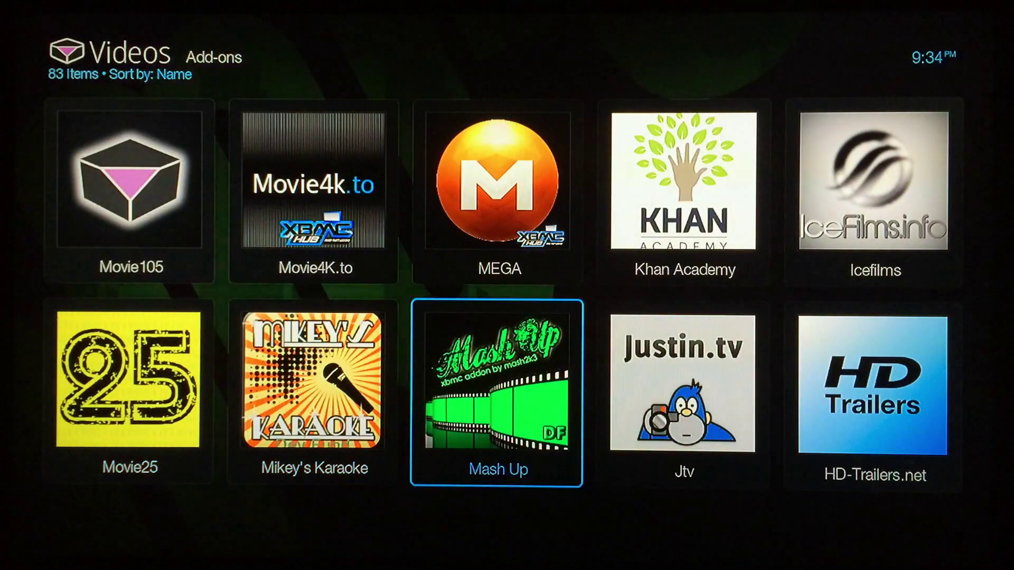
Step: Launch Mash Up, dismiss its 1.4.0 announcement and changelog, and reach the 40-item main menu
key(Return)
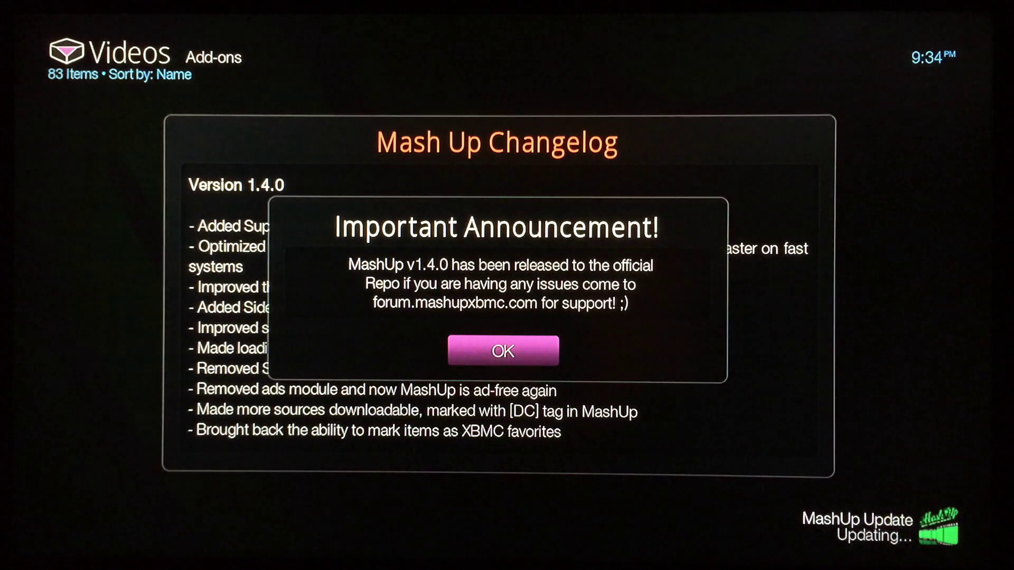
key(Return)
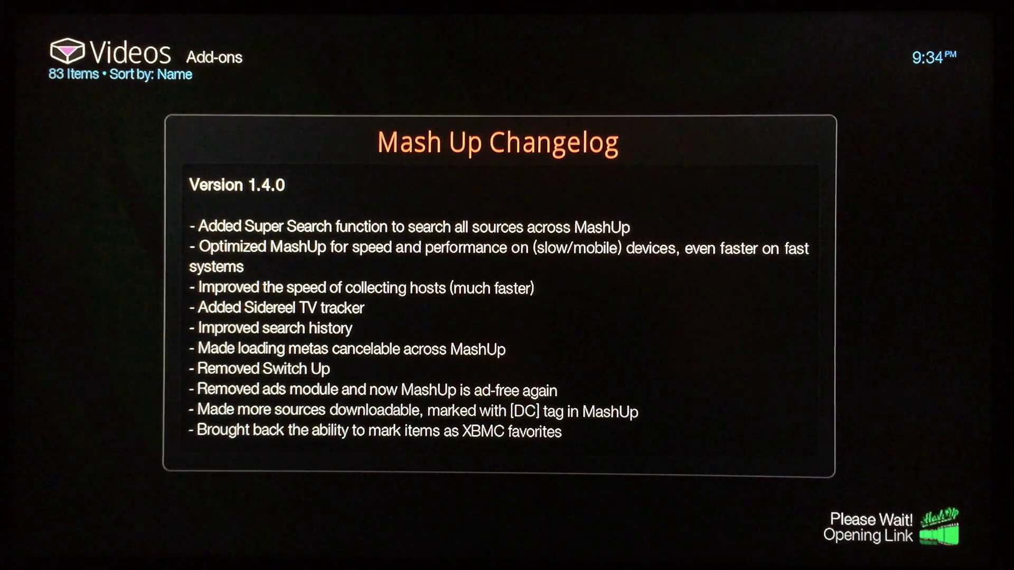
key(Escape)
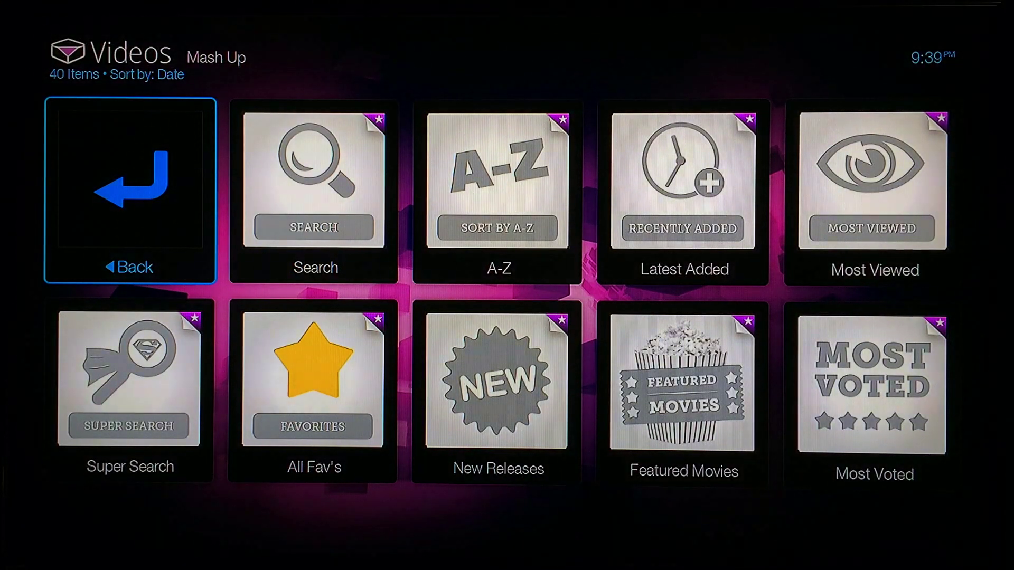
Step: Browse Mash Up's menu categories from Super Search until wrapping to Back, then exit to the Videos Add-ons list
key(Down)
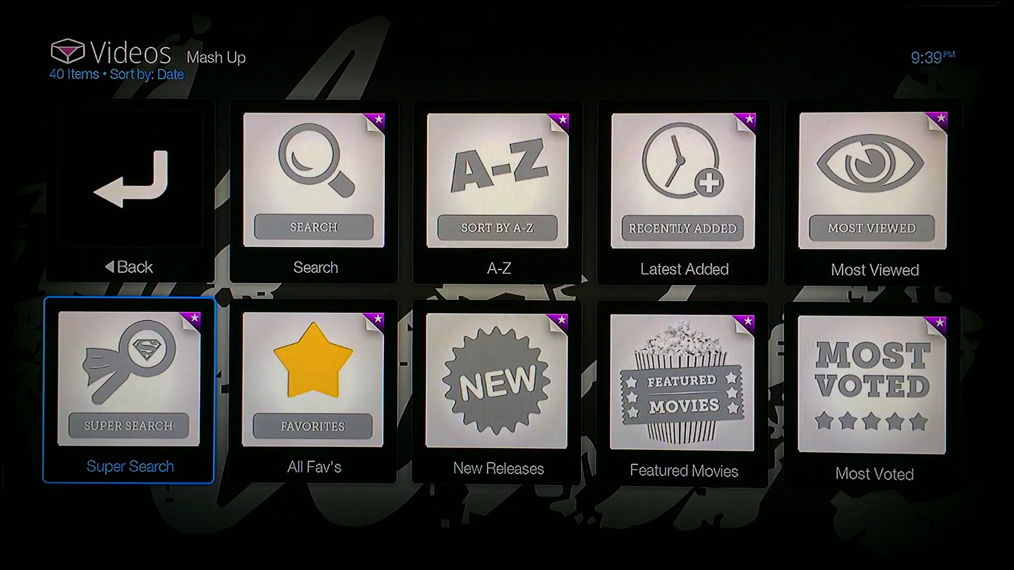
key(Right)
key(Right)
key(Right)
key(Right)
key(Right)
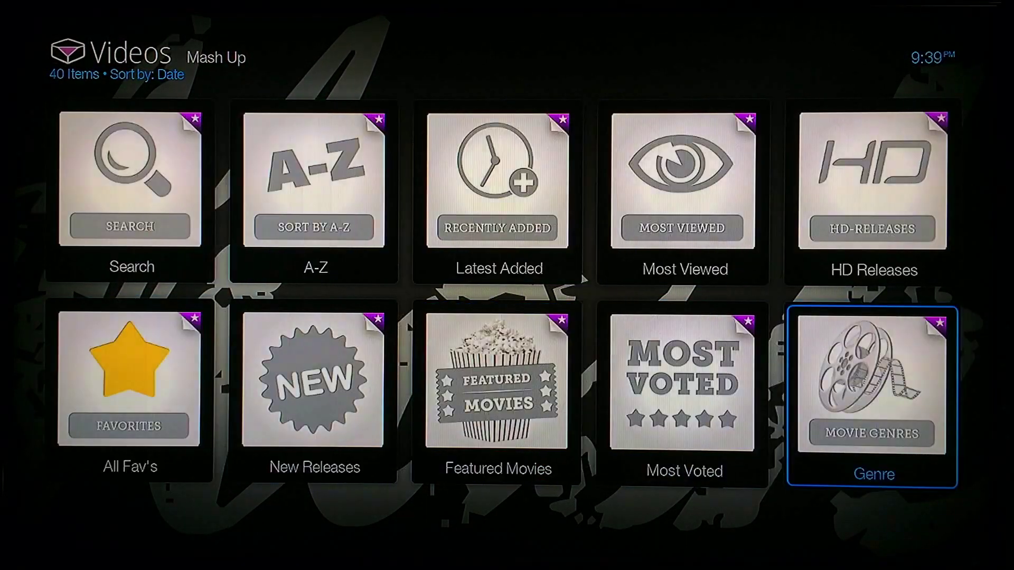
key(Right)
key(Right)
key(Right)
key(Right)
key(Right)
key(Right)
key(Right)
key(Right)
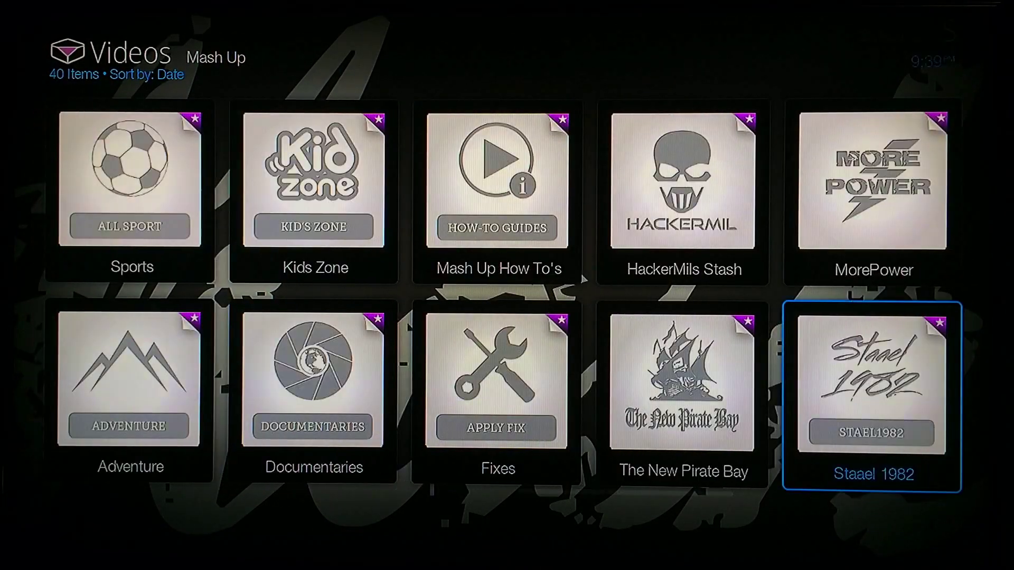
key(Right)
key(Right)
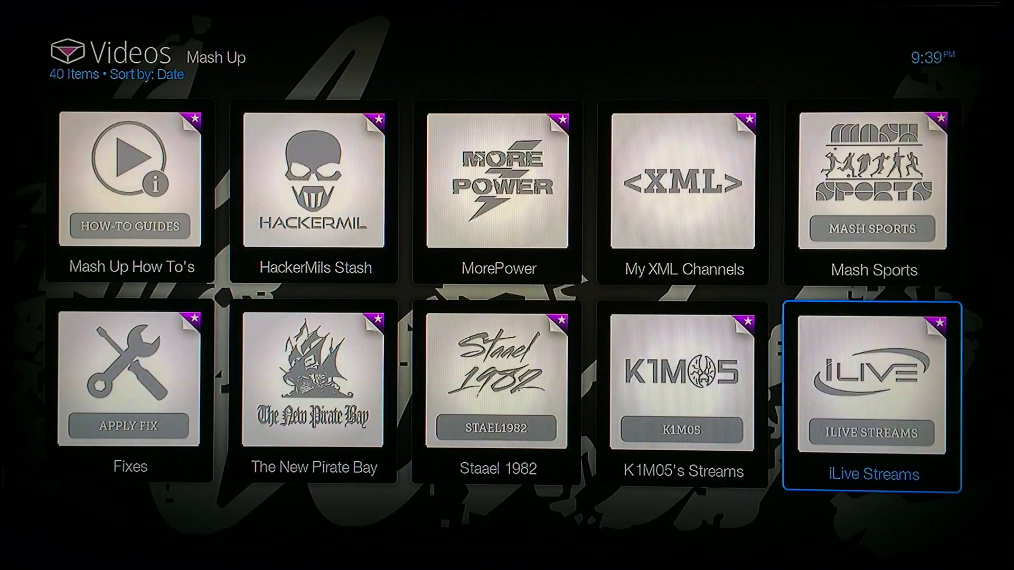
key(Right)
key(Right)
key(Right)
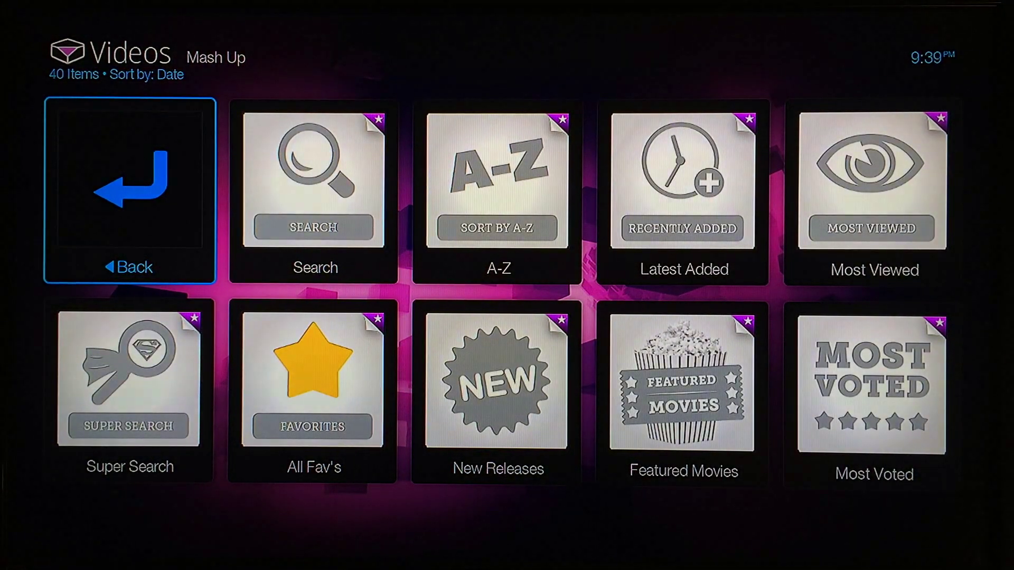
key(Return)
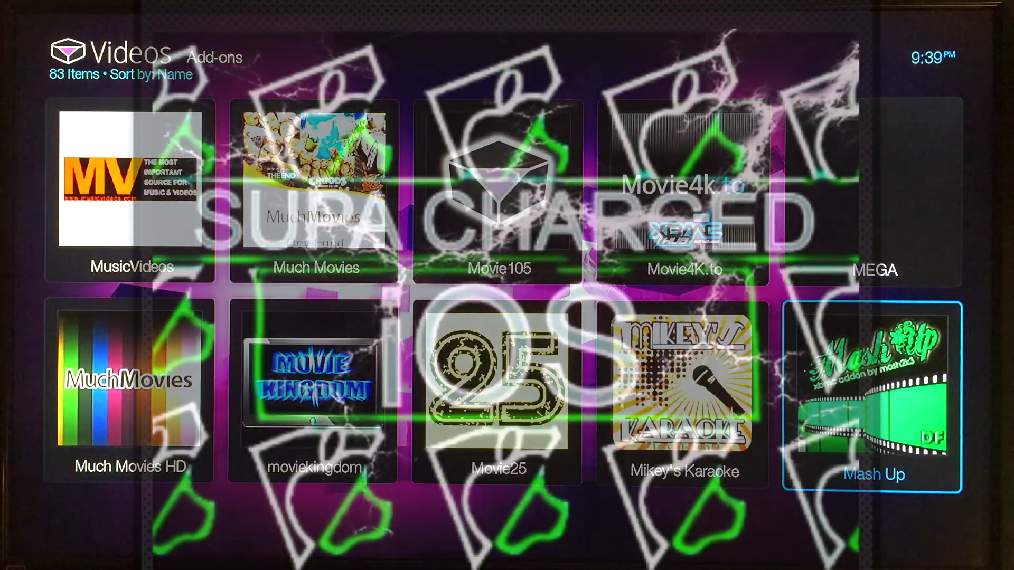
Step: Leave the 83-item Videos Add-ons list for the Home screen
key(Escape)
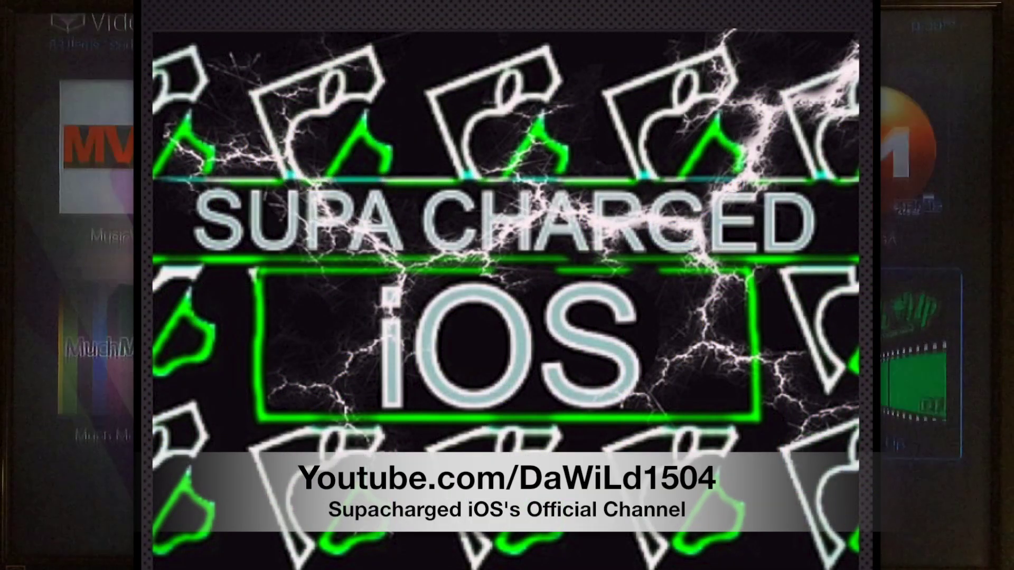